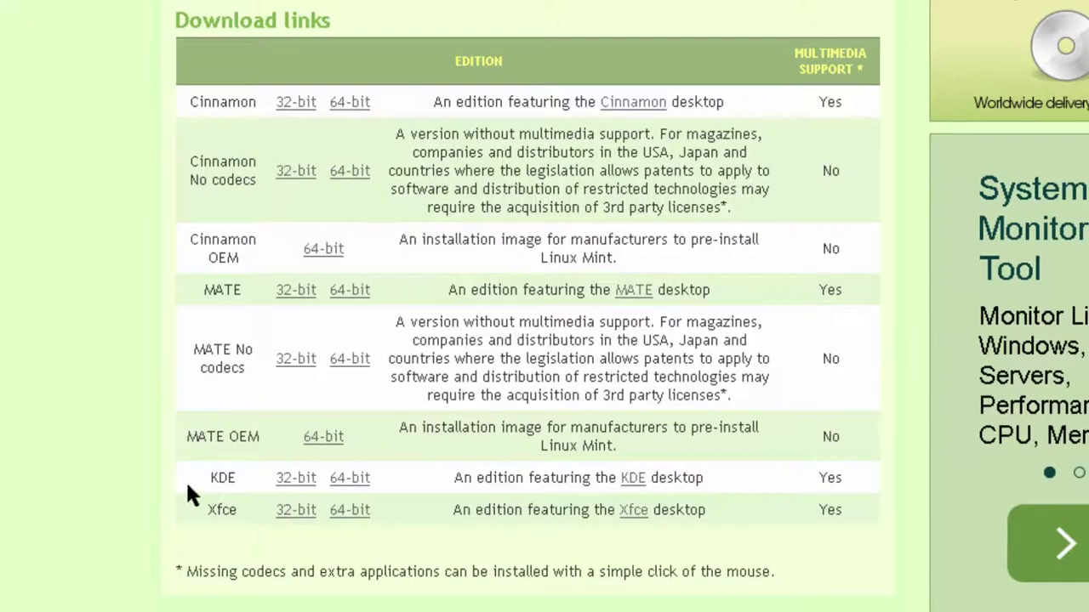
# Download the Cinnamon 64-bit edition from the James Madison University mirror, saving it as linuxmint-17.1-cinnamon-64bit.iso.
pyautogui.scroll(3, 238, 434)
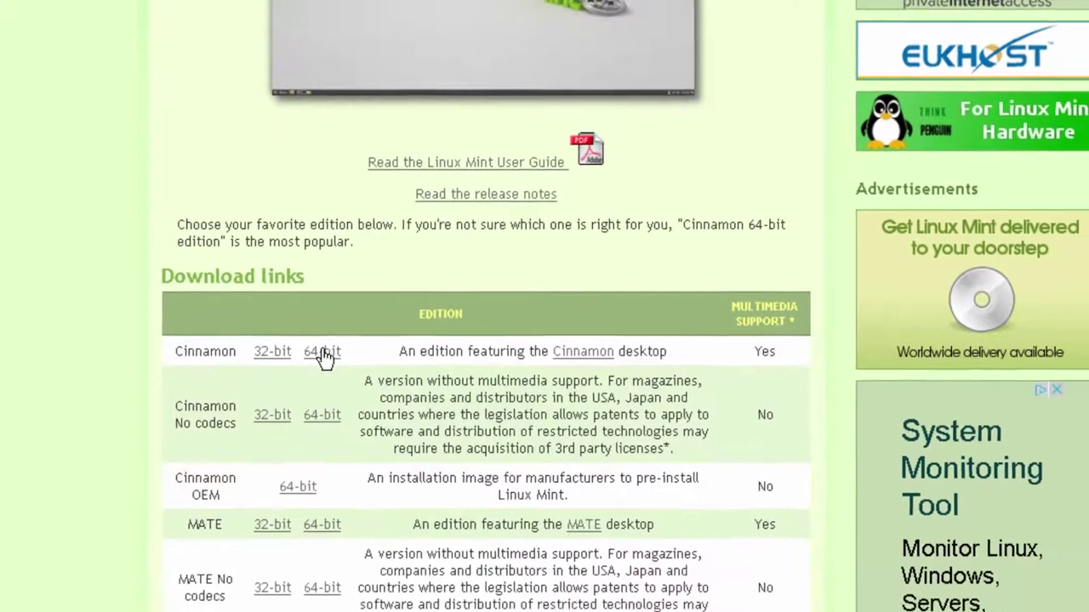
pyautogui.click(351, 384)
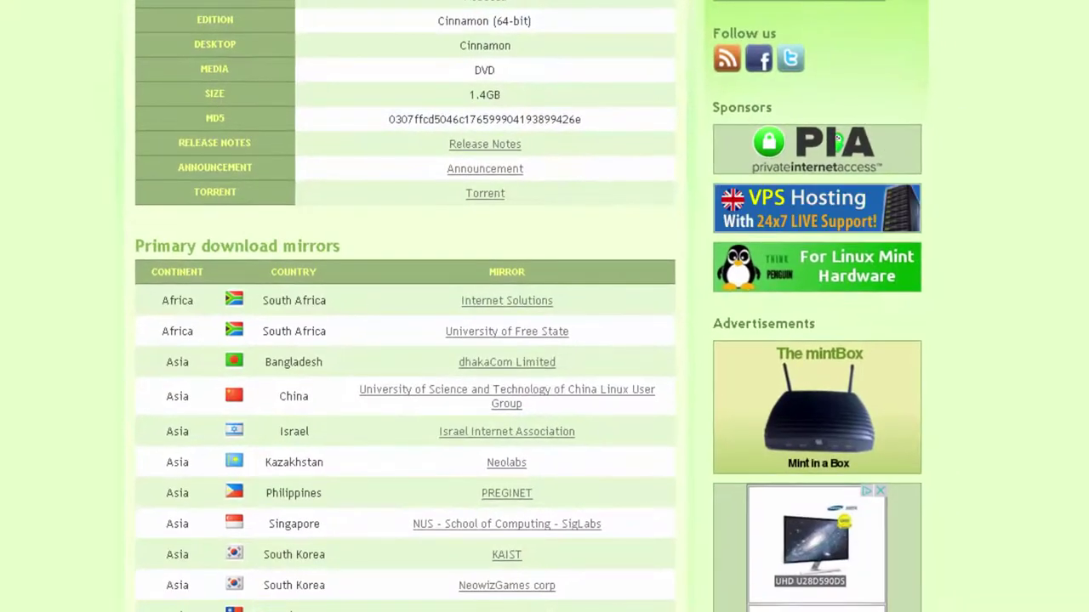
pyautogui.scroll(-4, 838, 140)
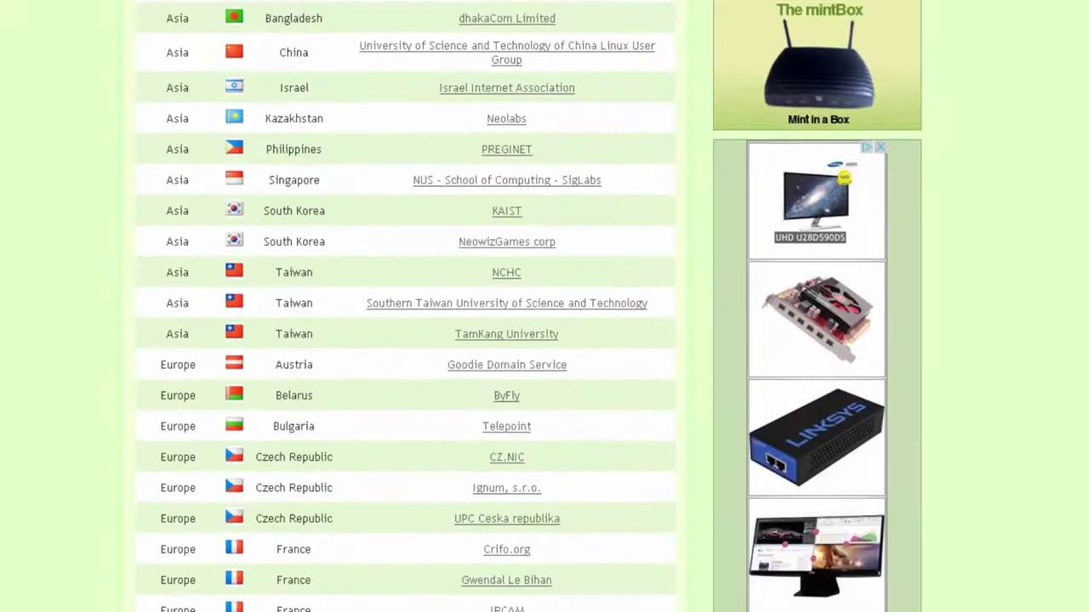
pyautogui.scroll(-10, 405, 306)
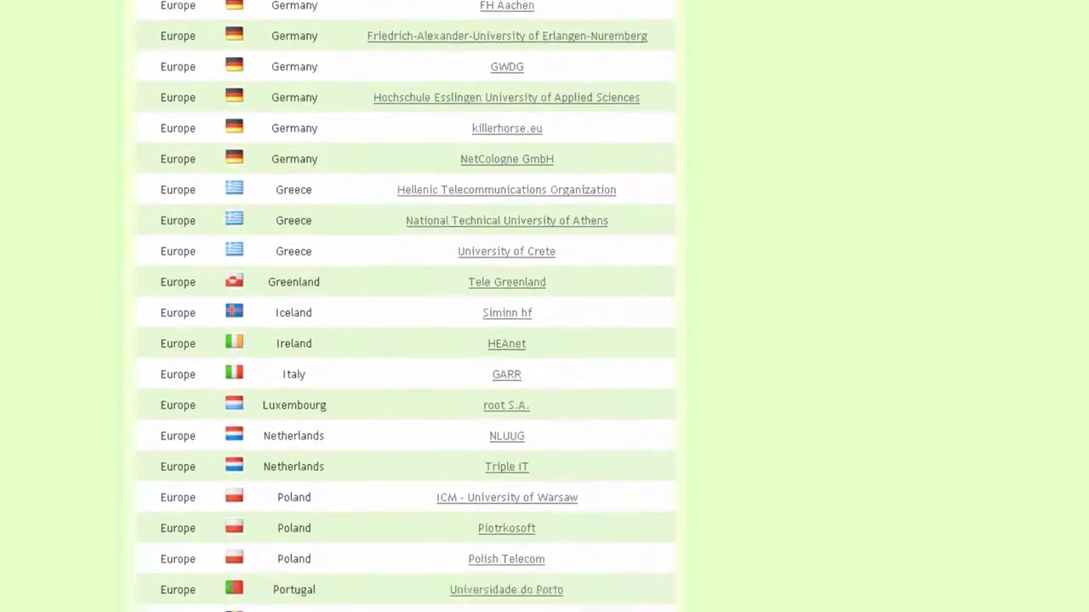
pyautogui.scroll(-8, 405, 306)
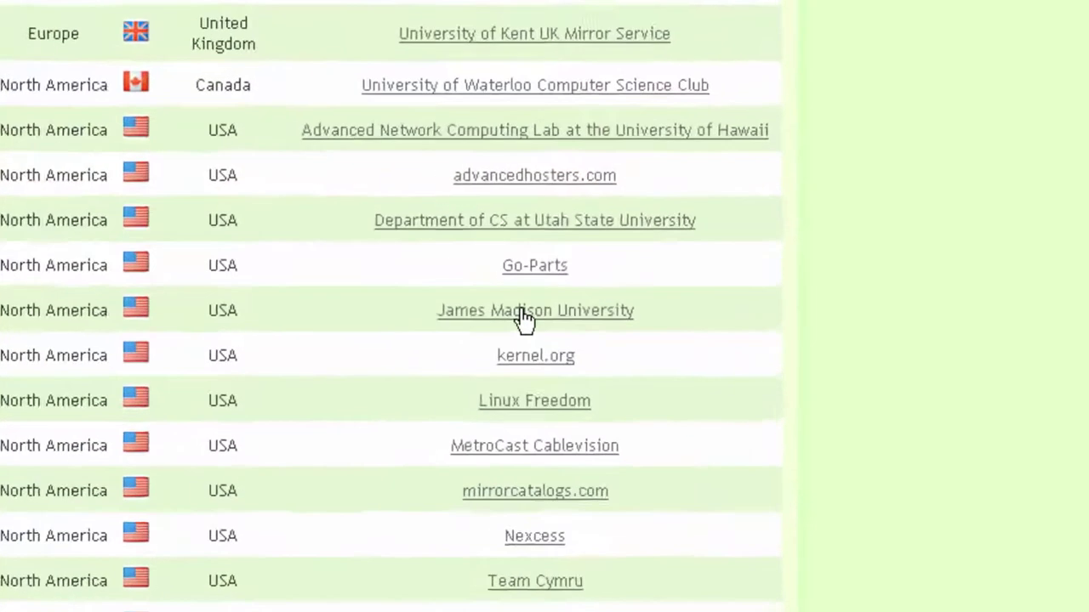
pyautogui.click(499, 332)
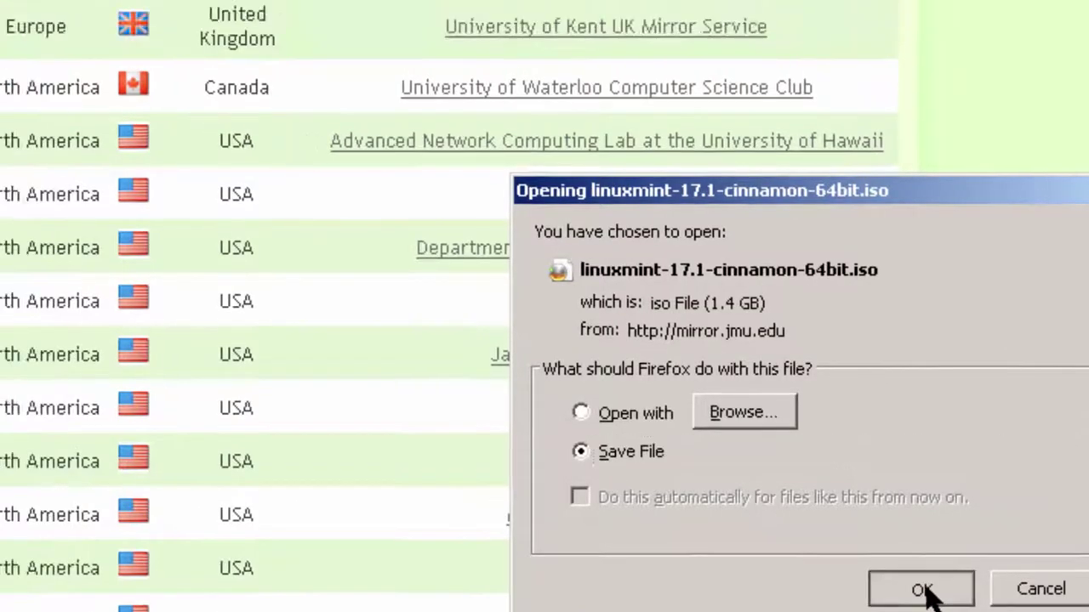
pyautogui.click(868, 535)
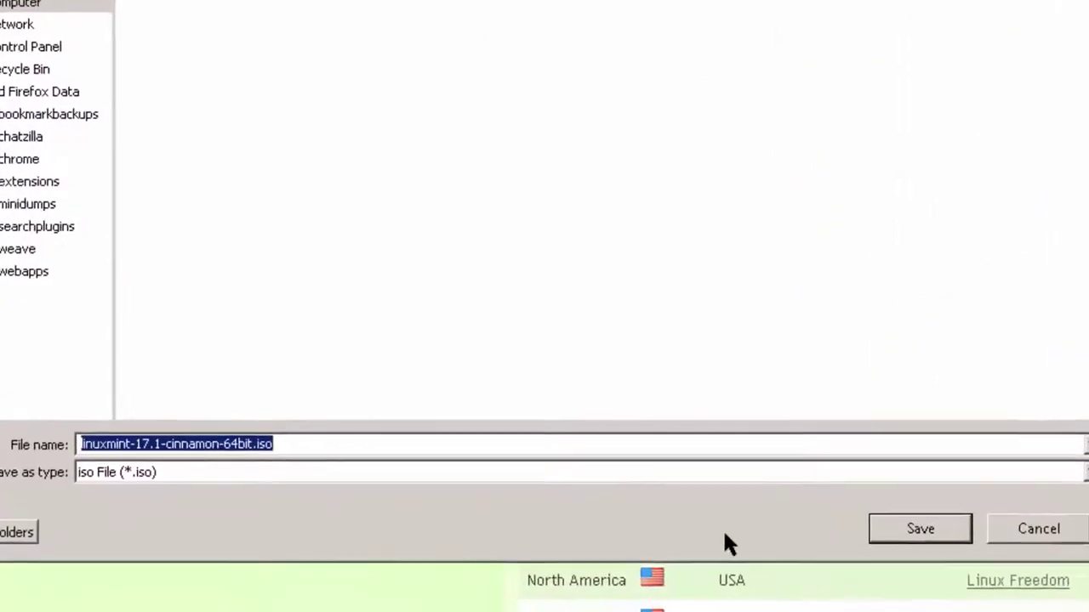
pyautogui.click(957, 523)
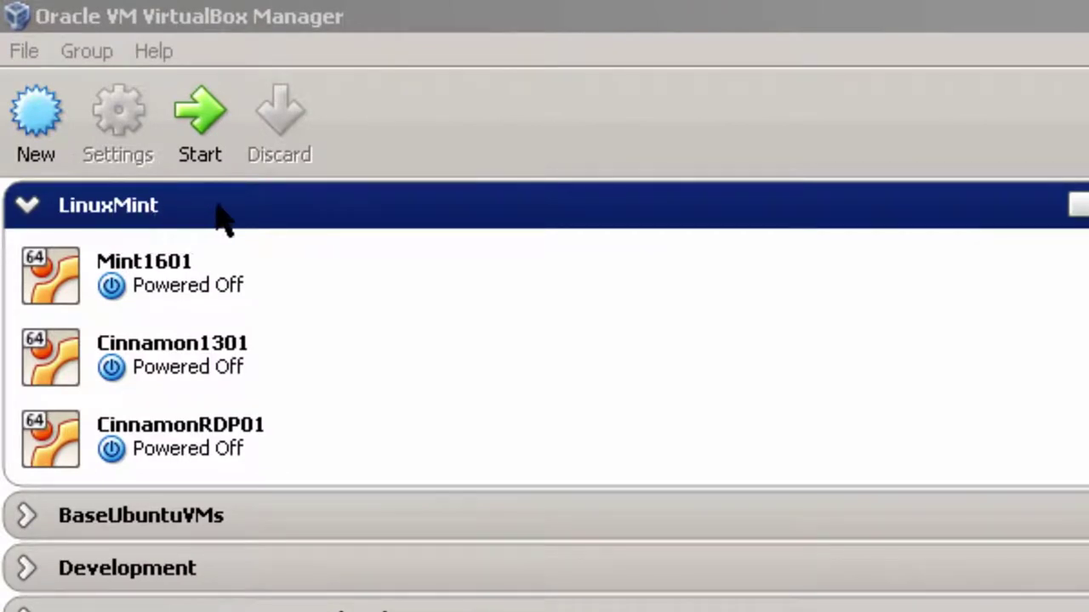
pyautogui.click(195, 252)
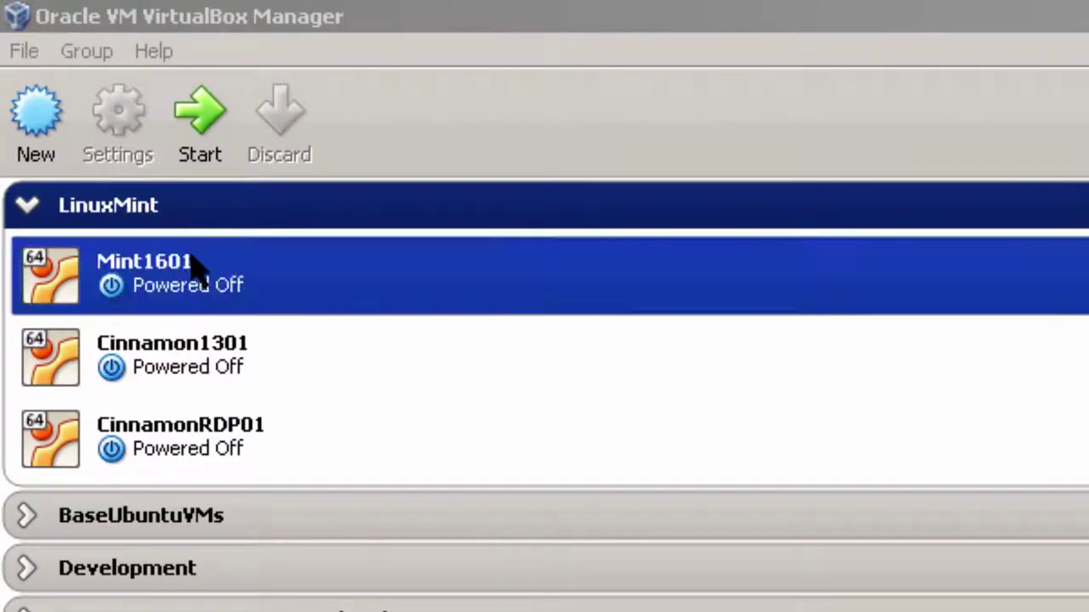
pyautogui.click(206, 364)
pyautogui.click(359, 219)
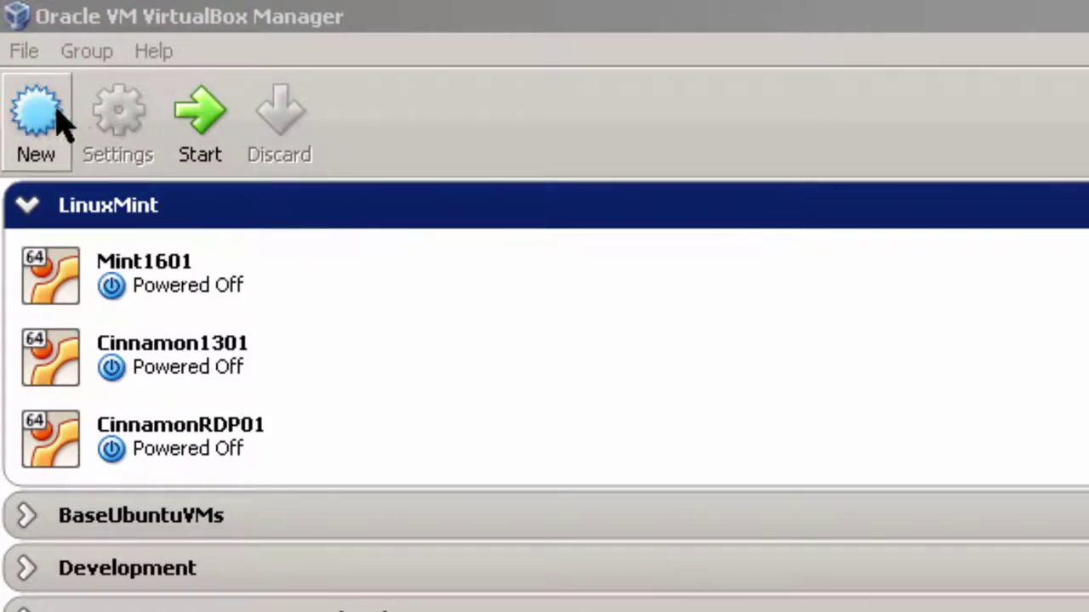
pyautogui.click(1062, 470)
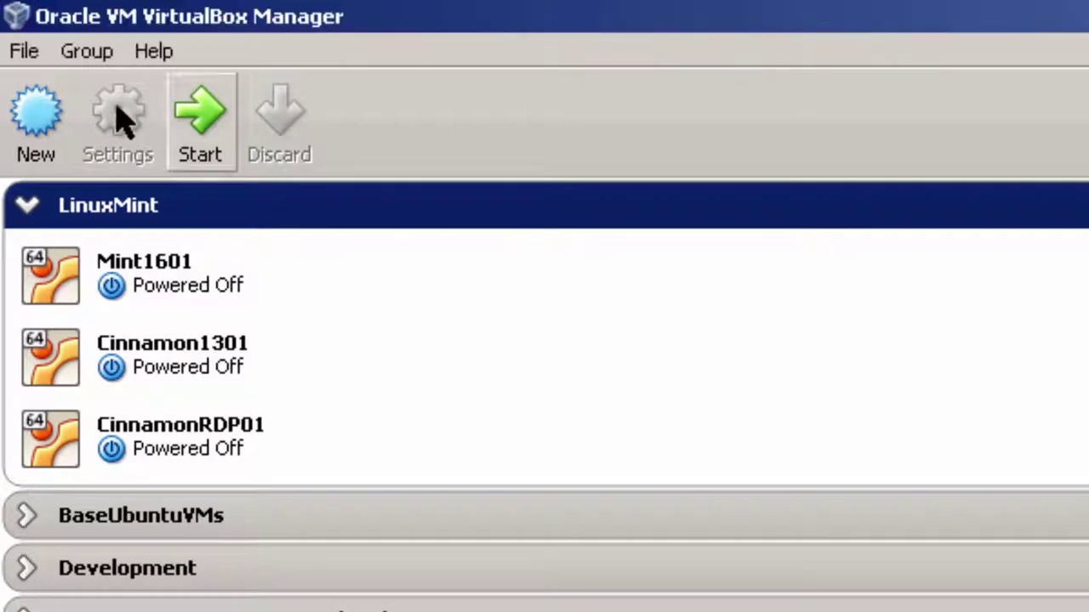
# Start a new VirtualBox virtual machine named BaseMintRC6401 with type Linux and version Ubuntu (64 bit).
pyautogui.click(47, 128)
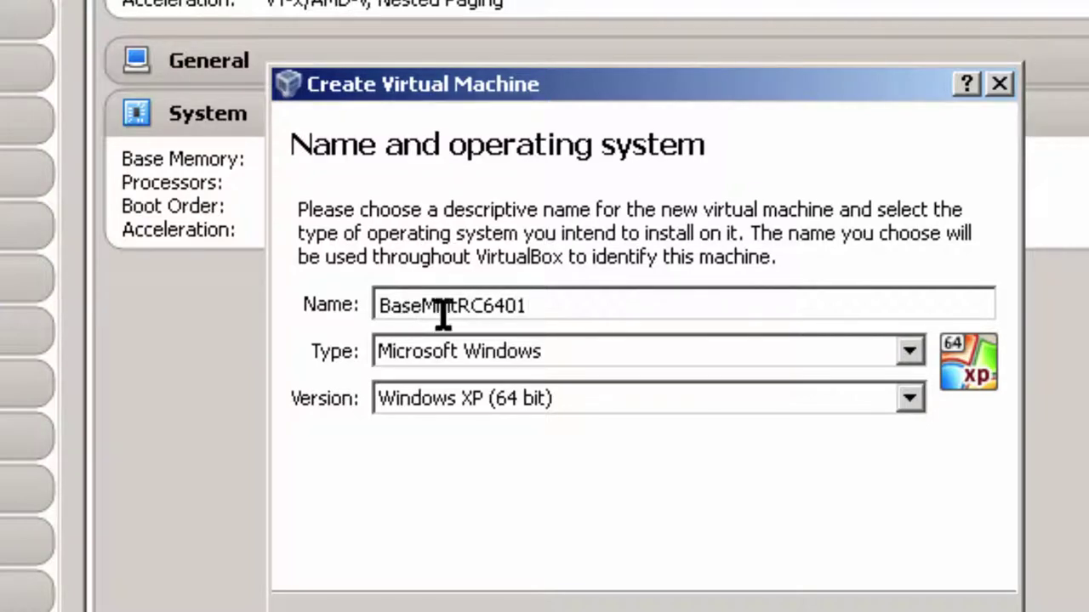
pyautogui.click(919, 356)
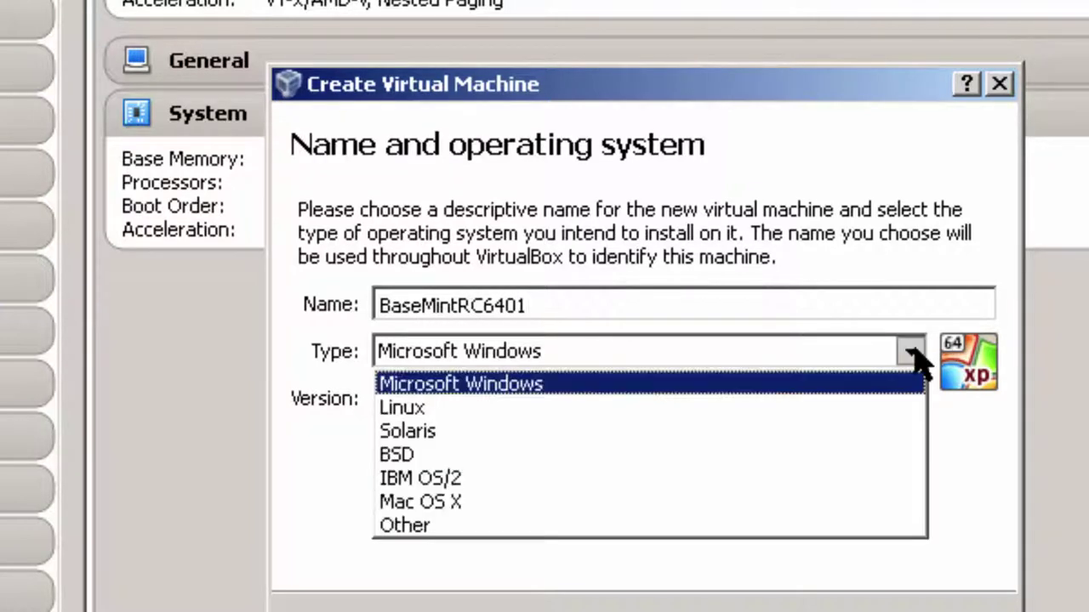
pyautogui.click(438, 416)
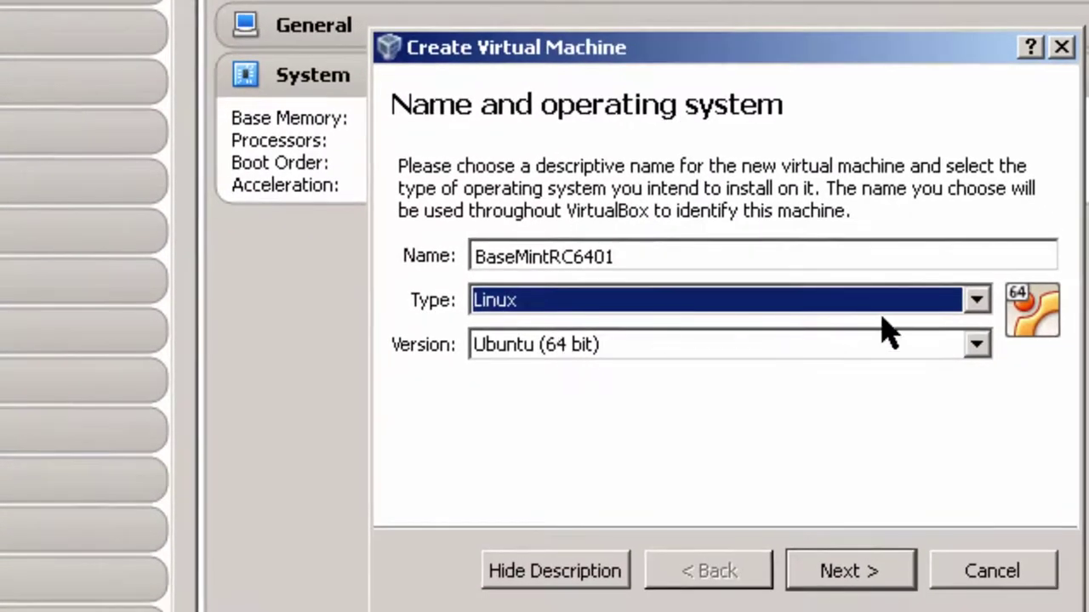
pyautogui.click(975, 346)
pyautogui.click(975, 347)
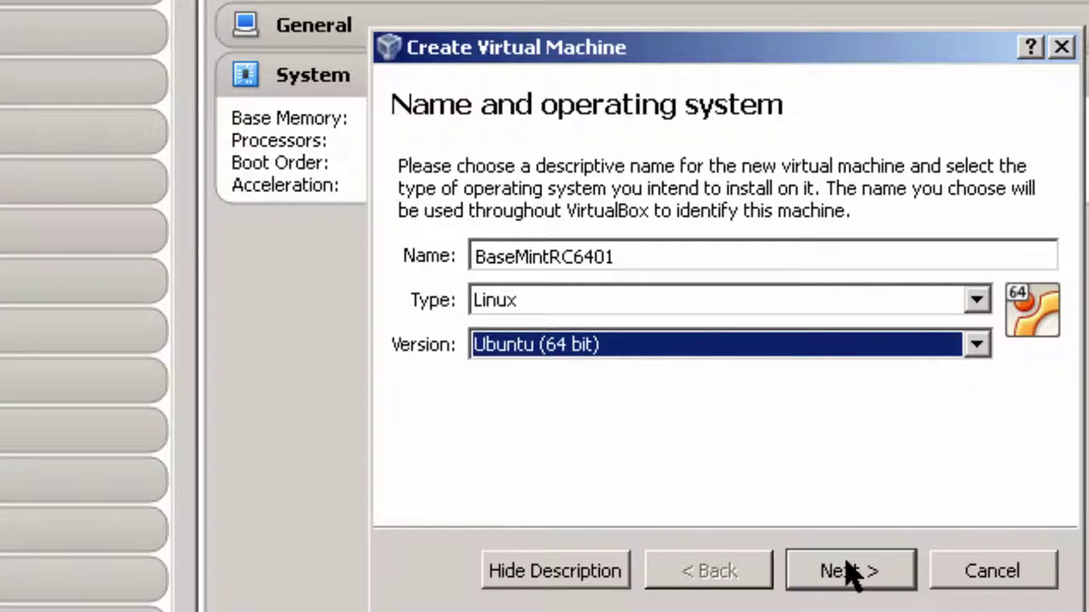
pyautogui.click(873, 575)
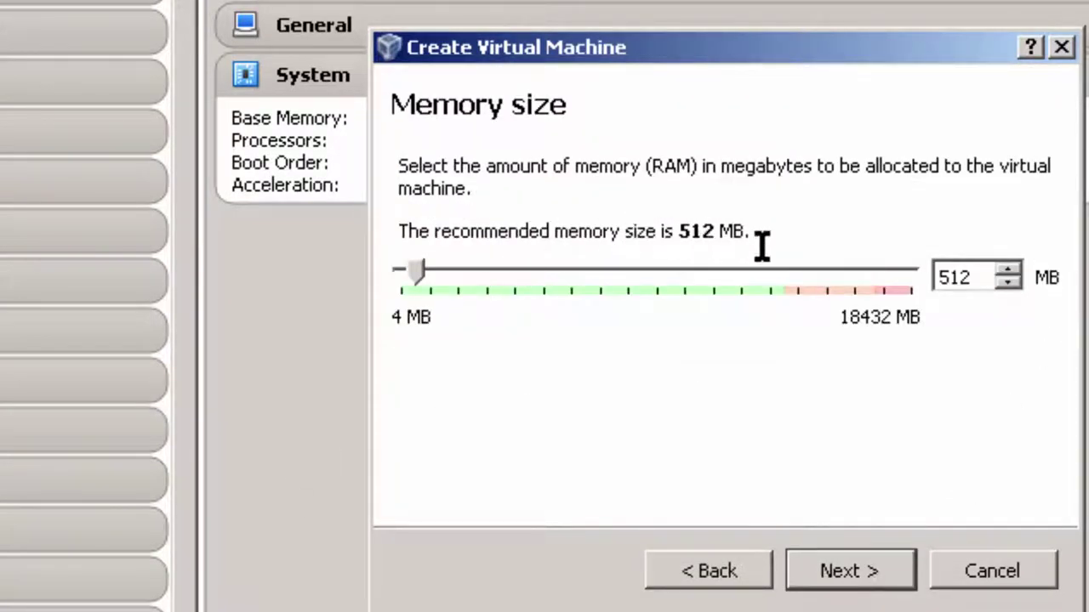
# Set the new virtual machine's memory size to 1024 MB and continue to the hard drive setup.
pyautogui.moveTo(970, 271); pyautogui.dragTo(898, 280)
pyautogui.write('1024')
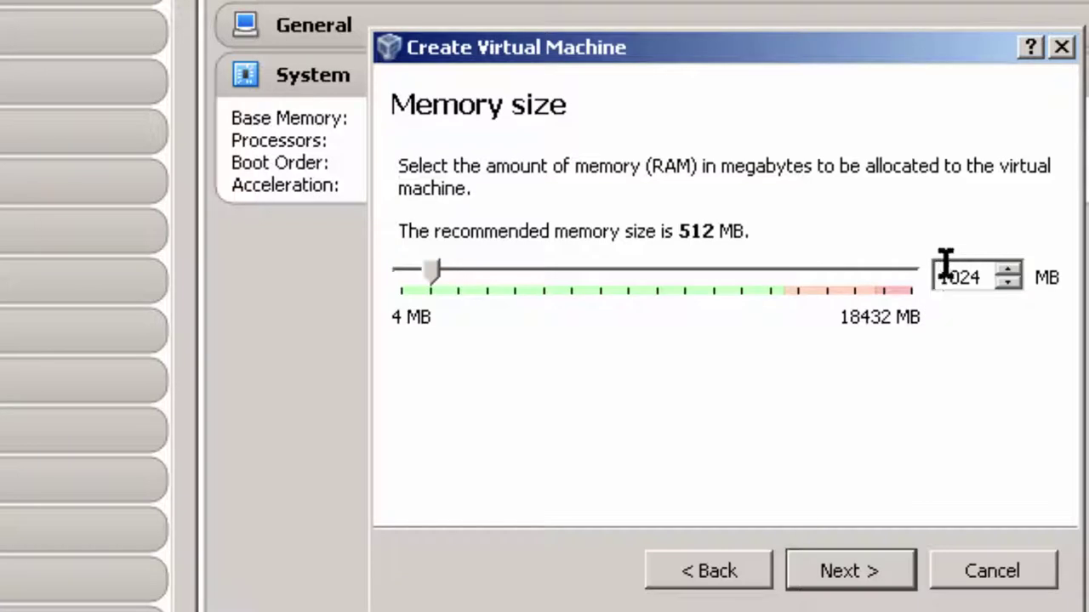
pyautogui.click(852, 568)
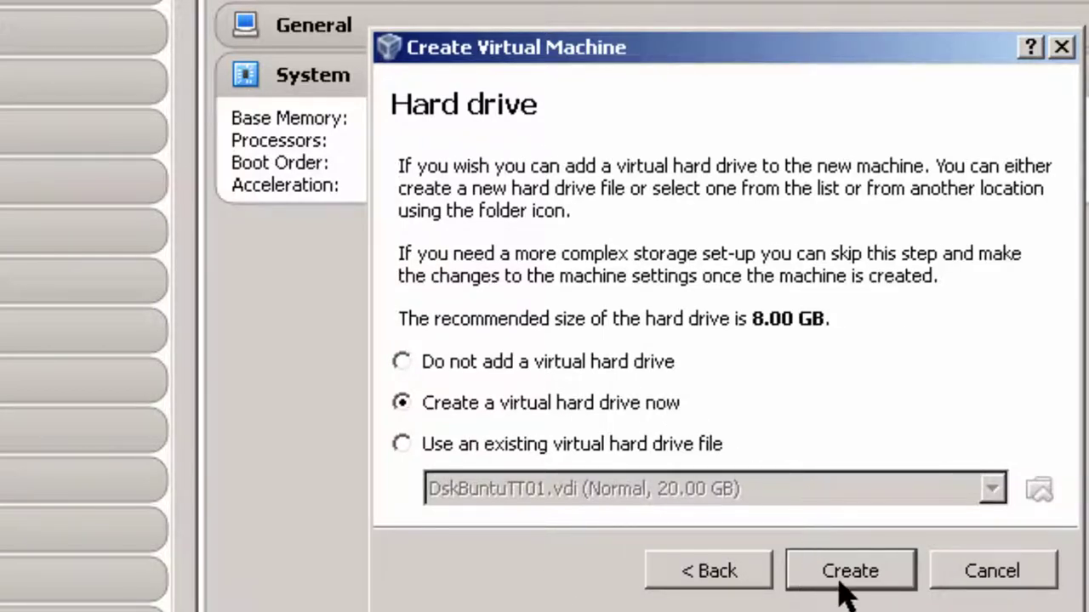
# Create a dynamically allocated 20 GB VDI virtual hard drive named BaseMintRC6401 for the new machine.
pyautogui.click(842, 578)
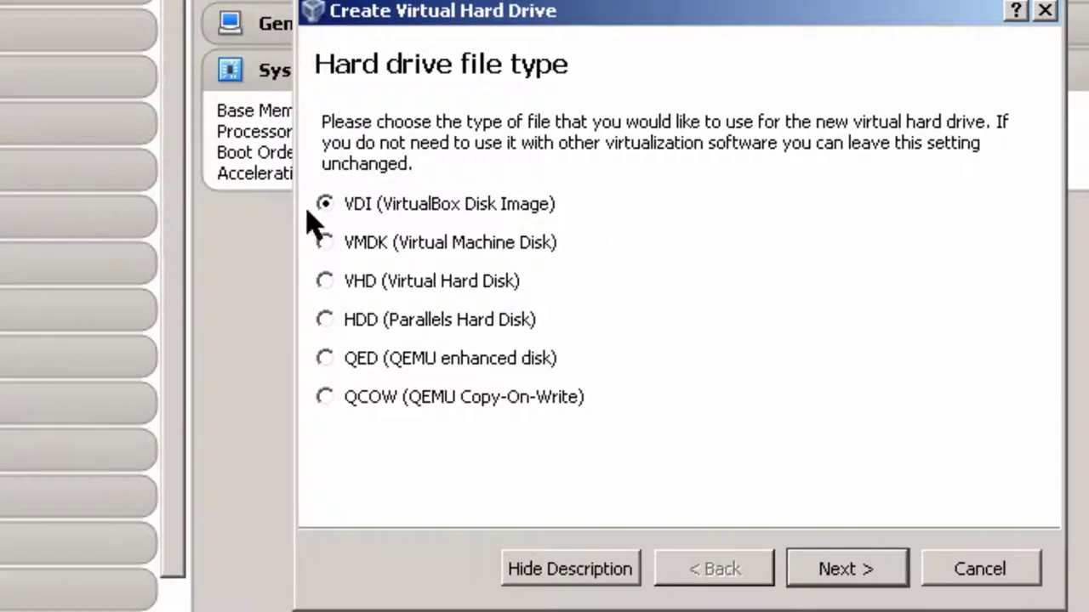
pyautogui.click(860, 568)
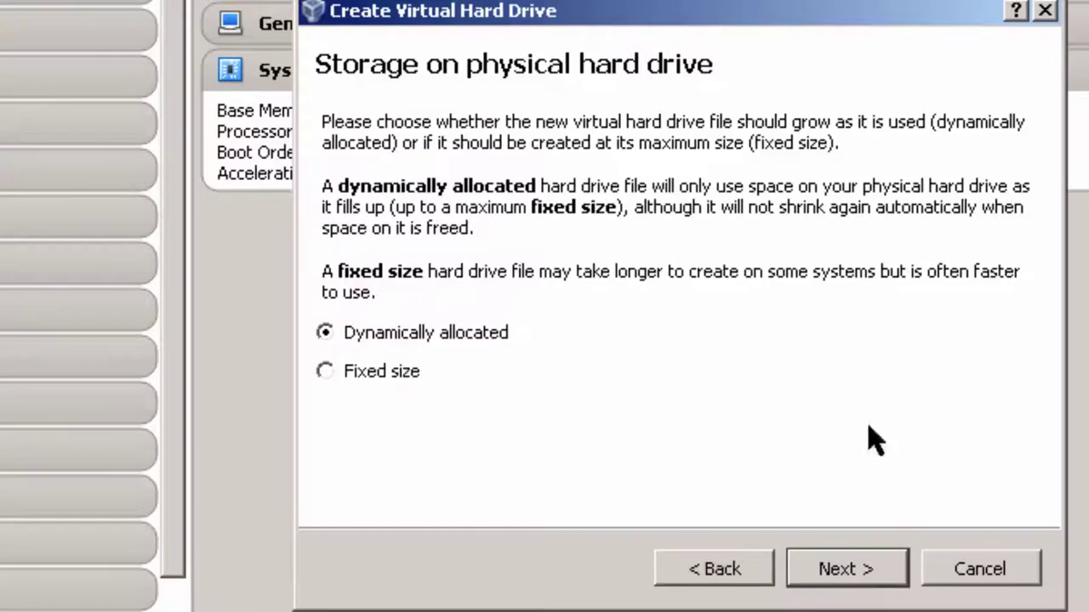
pyautogui.click(872, 586)
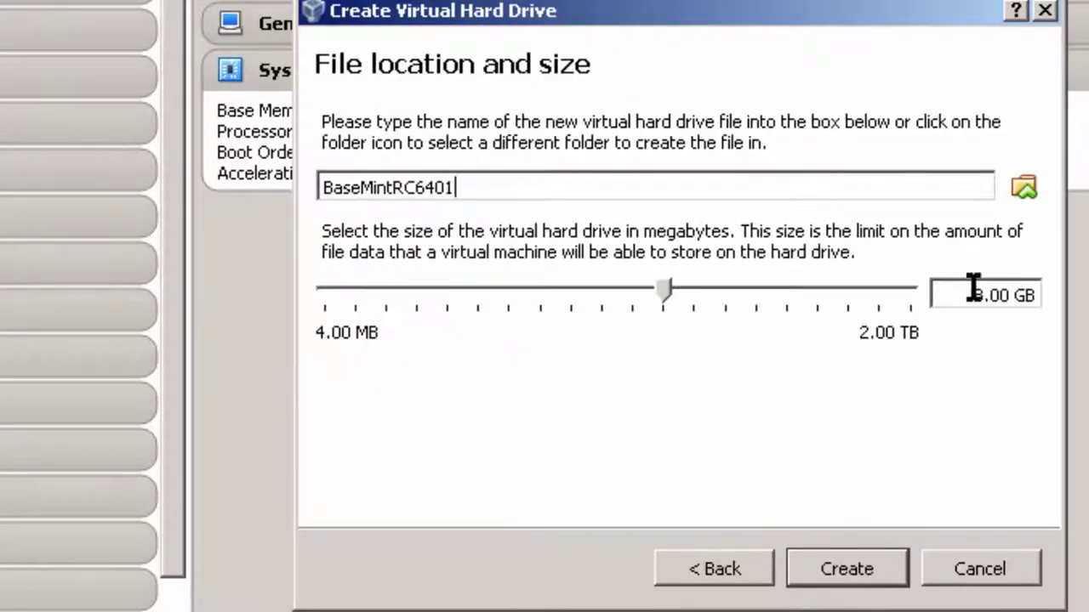
pyautogui.doubleClick(982, 294)
pyautogui.write('20')
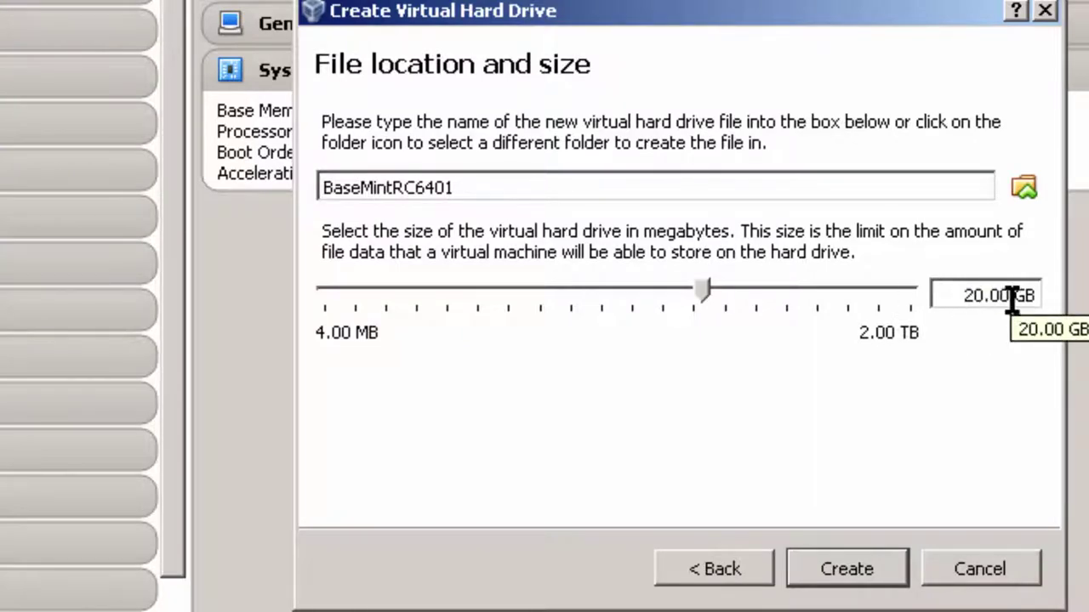
pyautogui.click(838, 569)
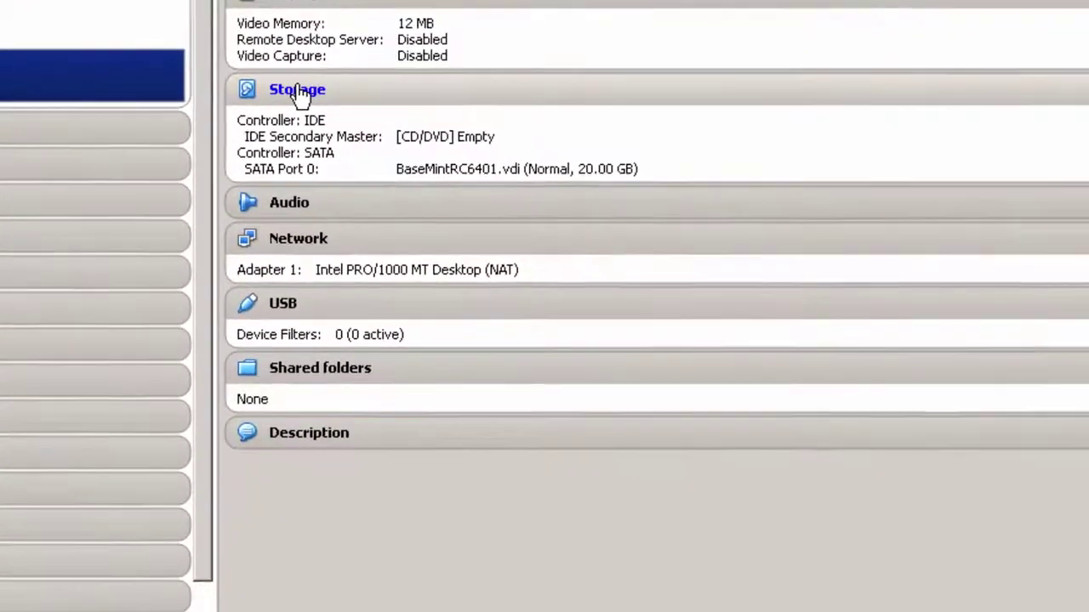
# Attach the disk image linuxmint-17.1-cinnamon-64bit.iso to the empty IDE CD/DVD drive in BaseMintRC6401's storage settings and save.
pyautogui.click(358, 125)
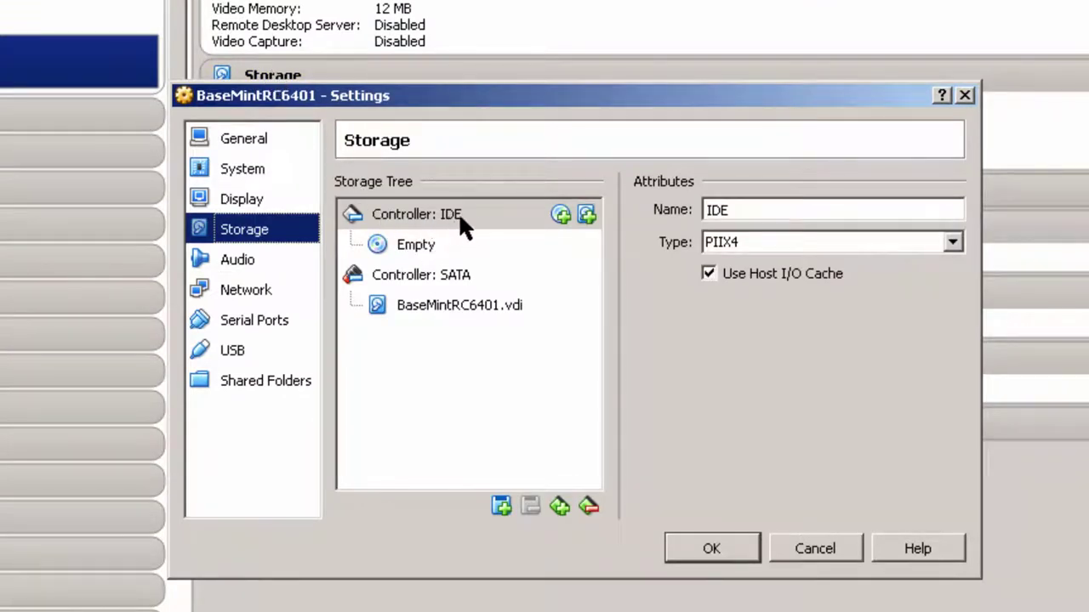
pyautogui.click(417, 244)
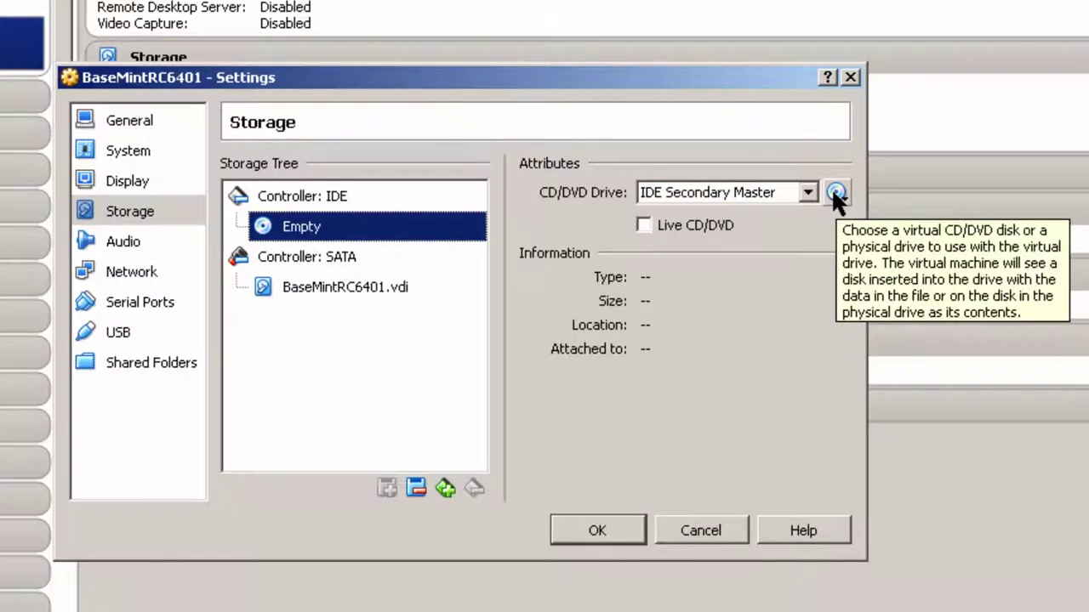
pyautogui.click(836, 193)
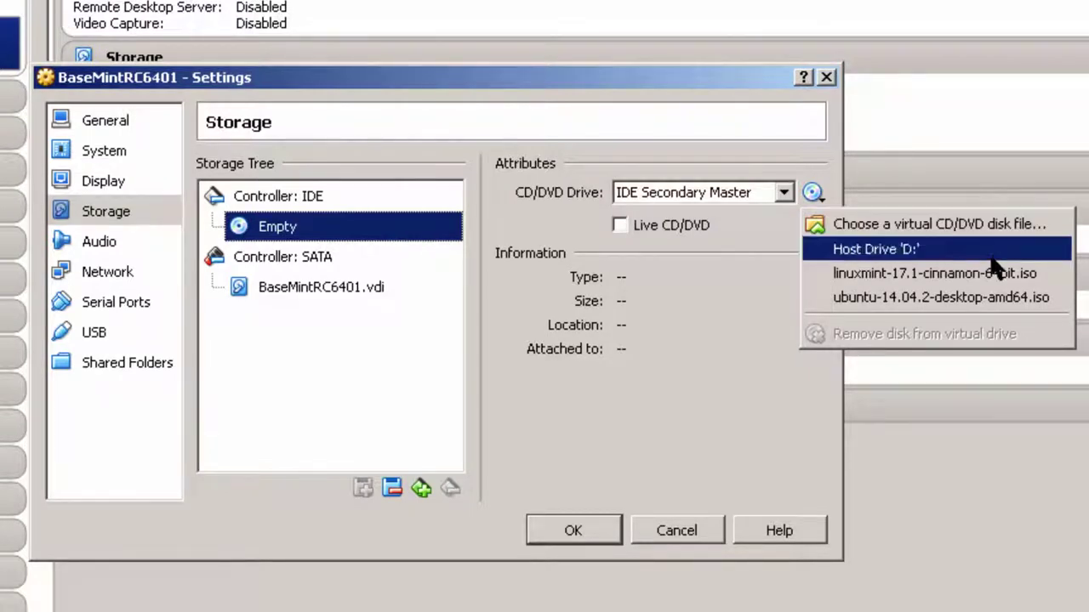
pyautogui.click(956, 225)
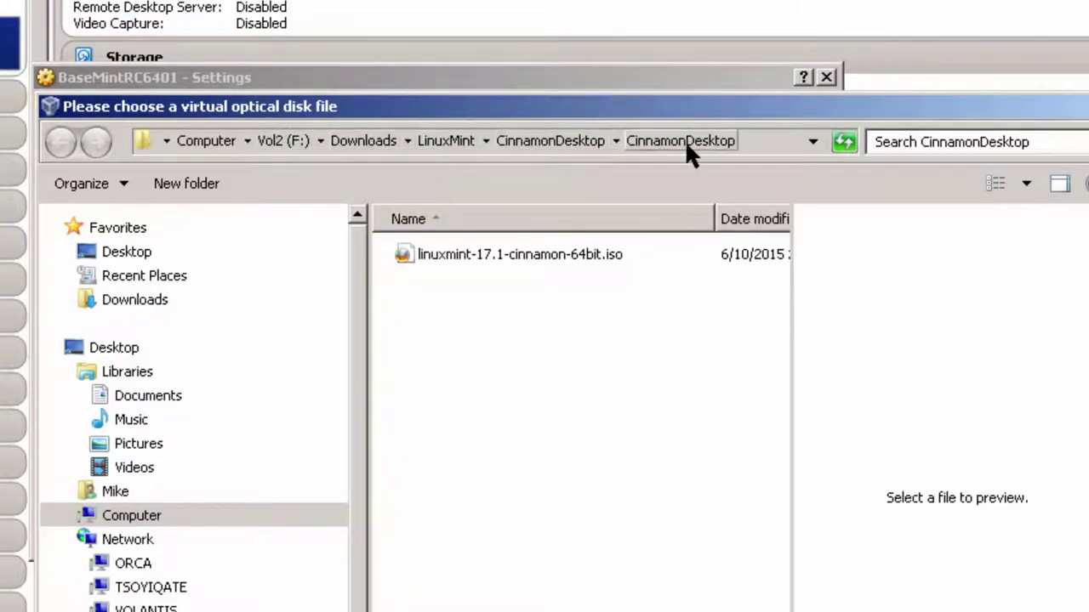
pyautogui.click(558, 251)
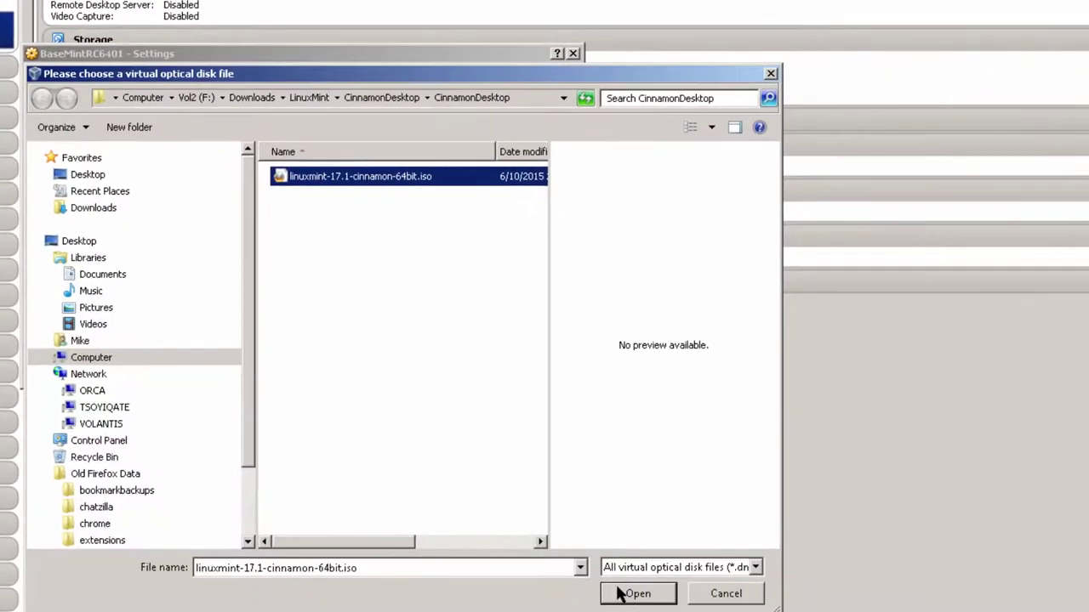
pyautogui.click(639, 593)
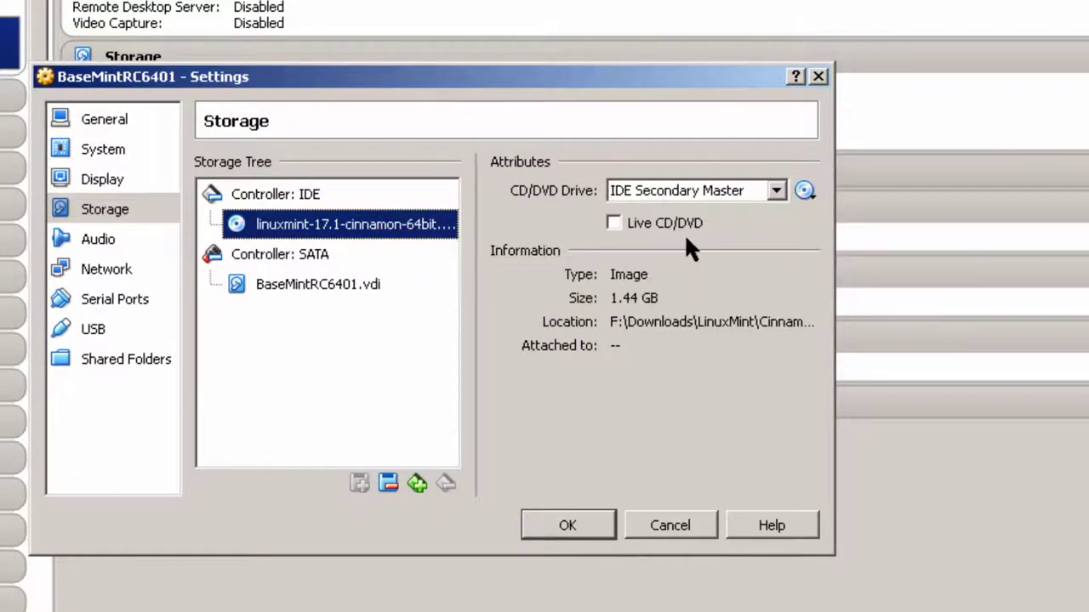
pyautogui.moveTo(687, 231)
pyautogui.click(582, 522)
# Set BaseMintRC6401's video memory to 128 MB, enable 3D acceleration, and save the display settings.
pyautogui.scroll(4, 695, 87)
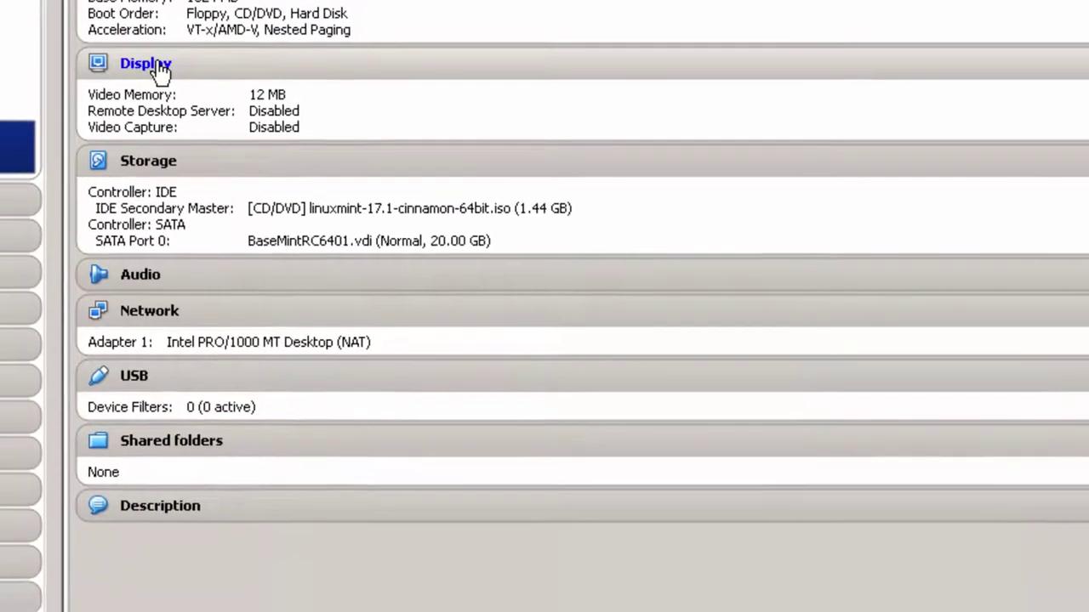
pyautogui.click(143, 124)
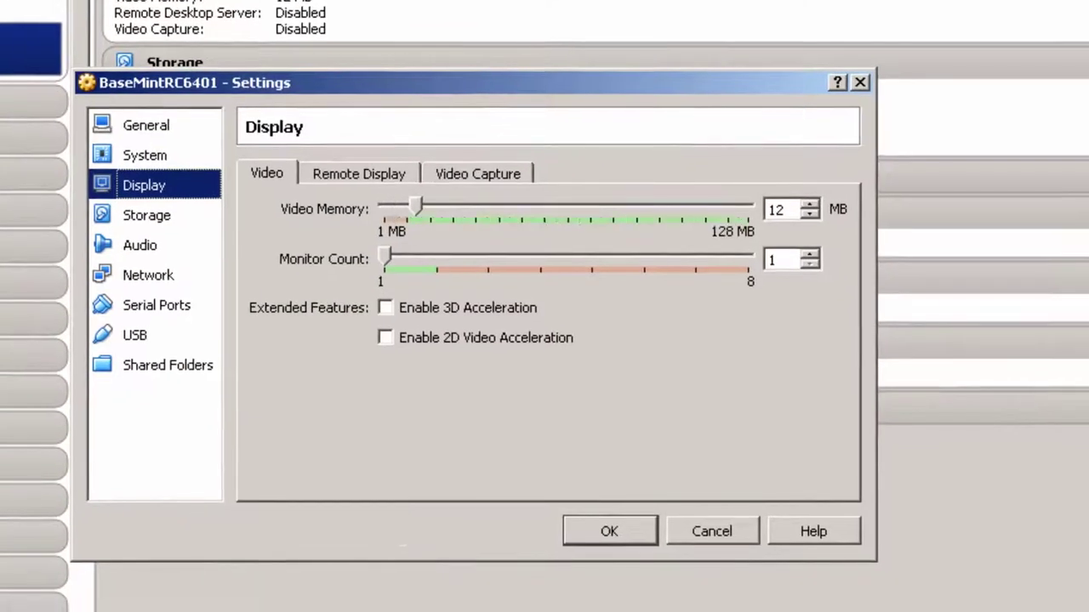
pyautogui.moveTo(417, 204); pyautogui.dragTo(782, 225)
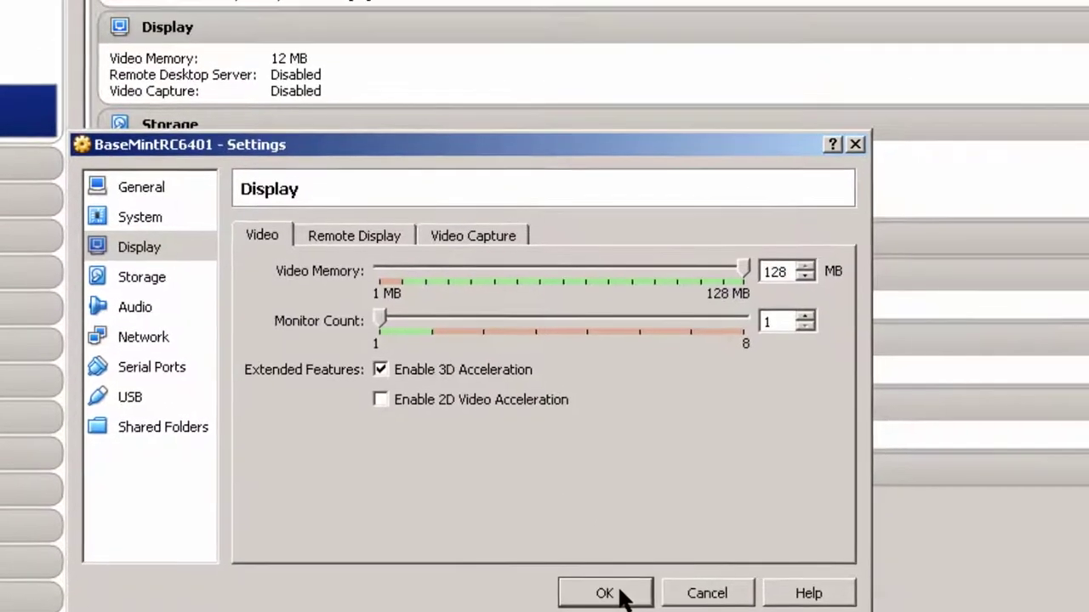
pyautogui.click(614, 529)
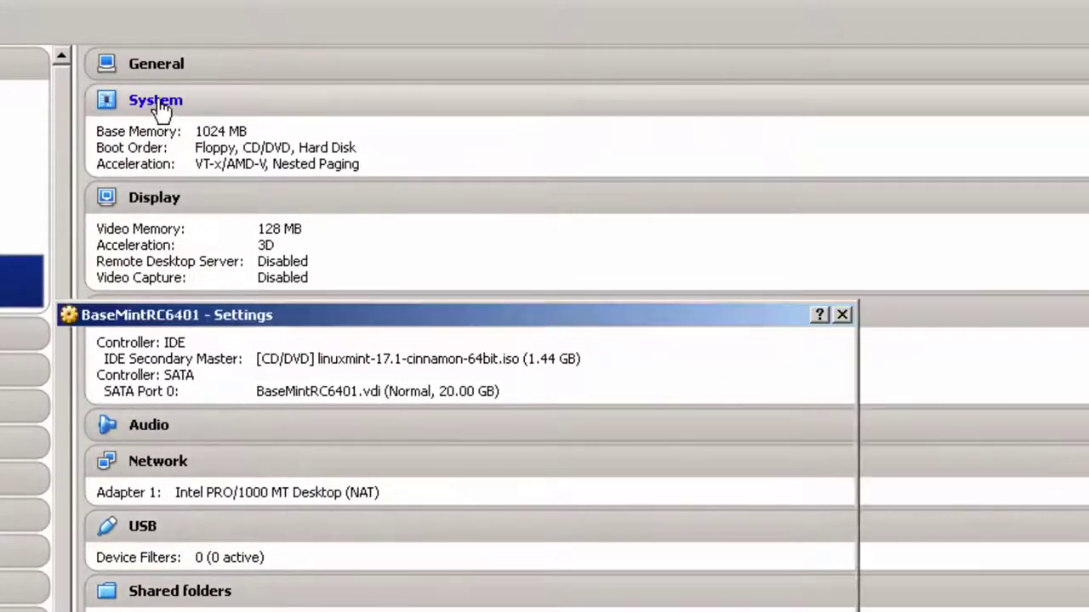
# Enable PAE/NX for BaseMintRC6401's processor, review its hardware virtualization options, and save the system settings.
pyautogui.click(155, 100)
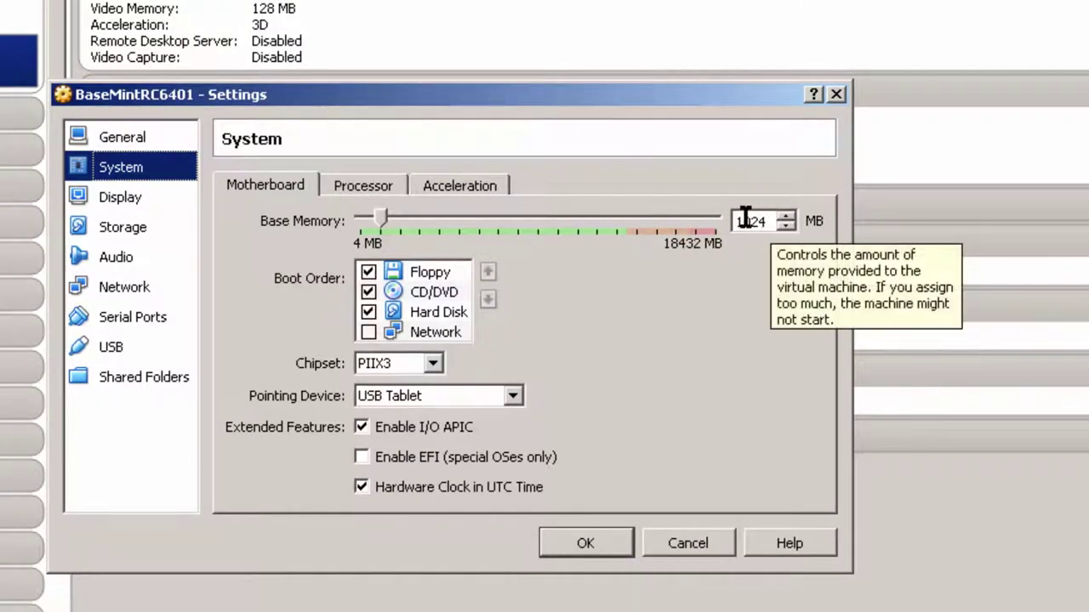
pyautogui.click(391, 189)
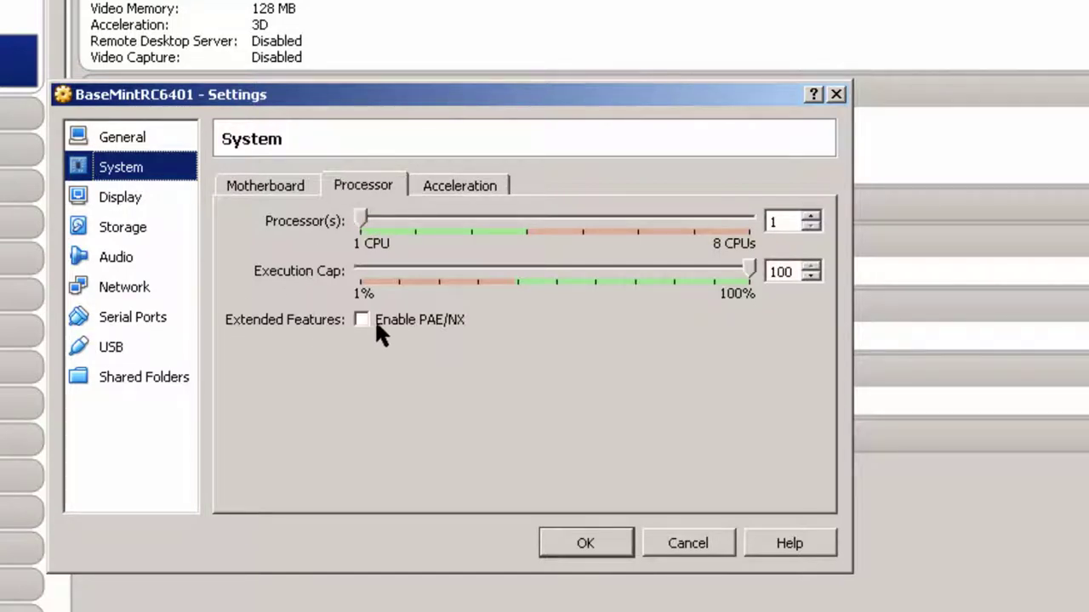
pyautogui.click(455, 322)
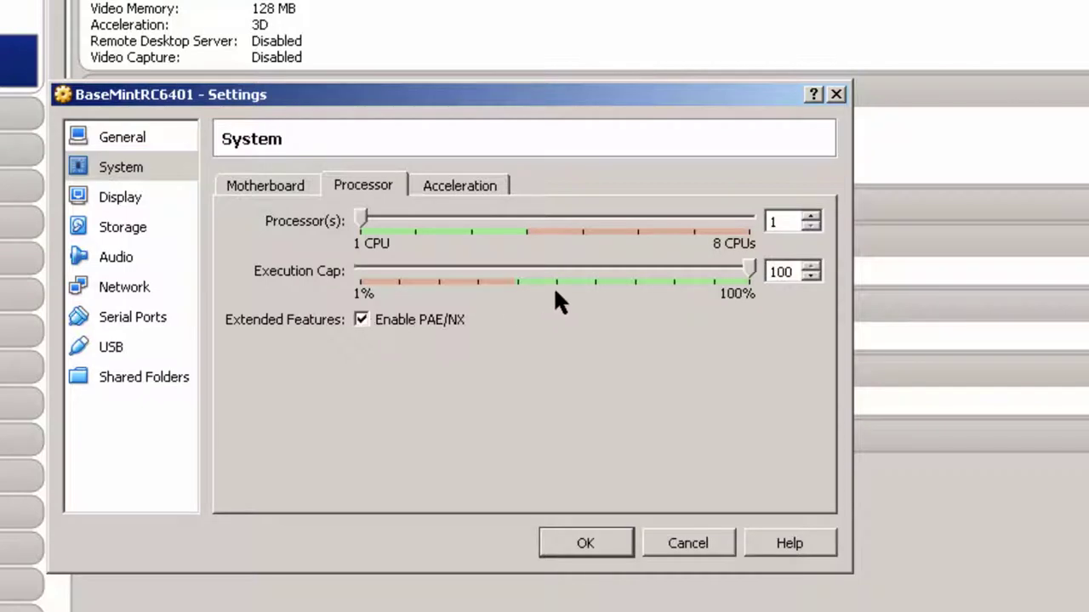
pyautogui.moveTo(451, 323)
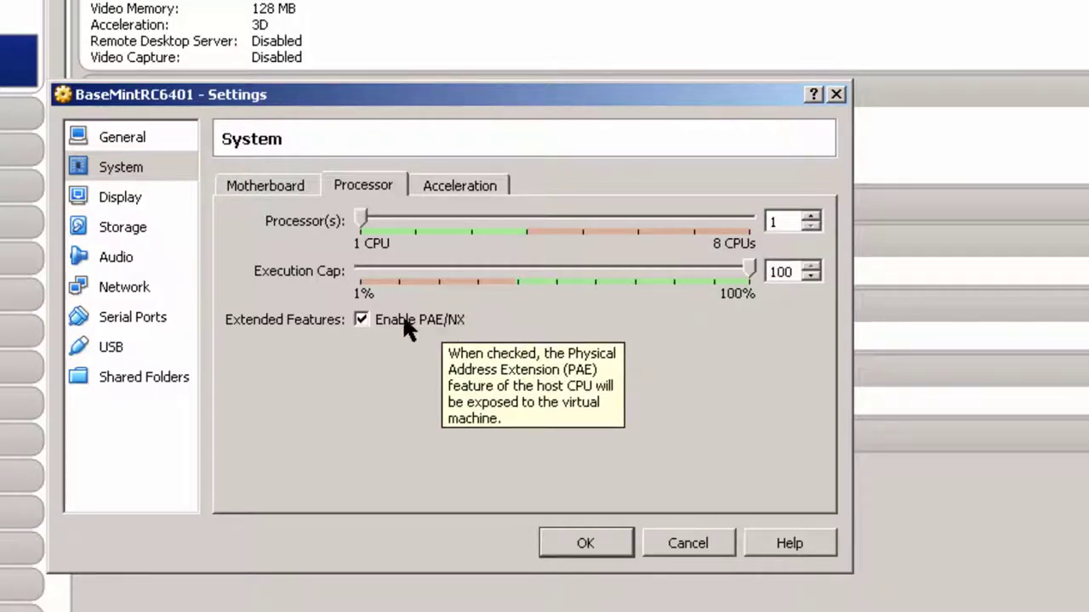
pyautogui.click(462, 184)
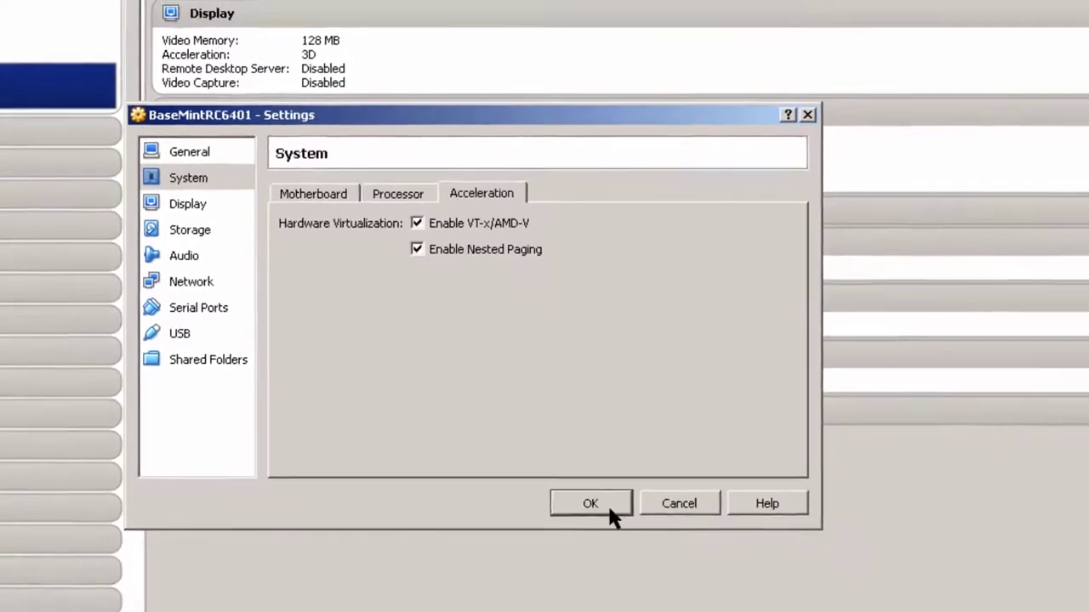
pyautogui.click(602, 548)
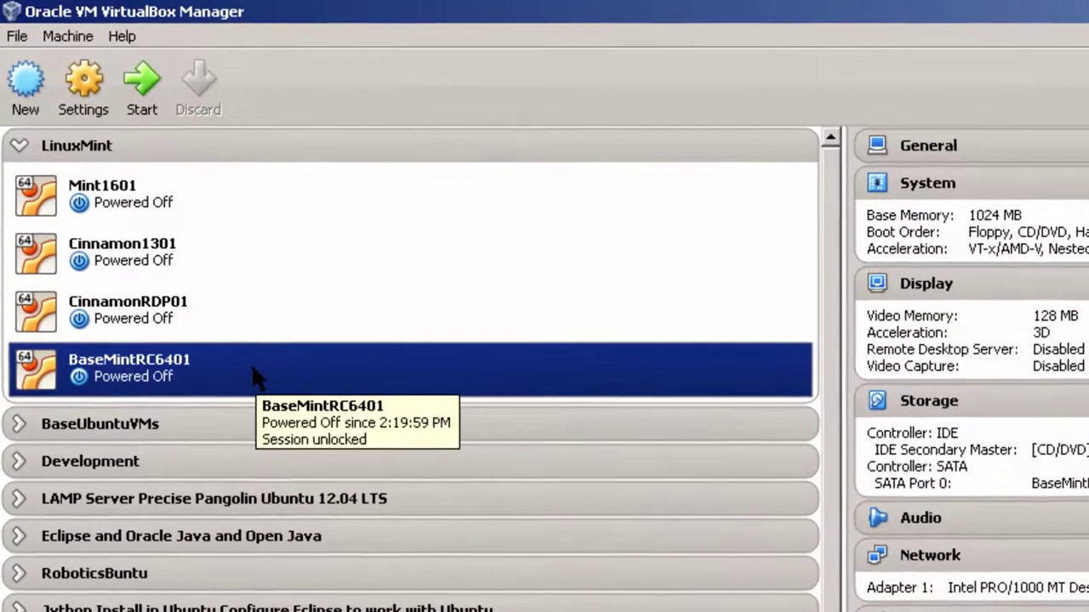
# Start the BaseMintRC6401 virtual machine and maximize its window once the live desktop has loaded.
pyautogui.rightClick(217, 321)
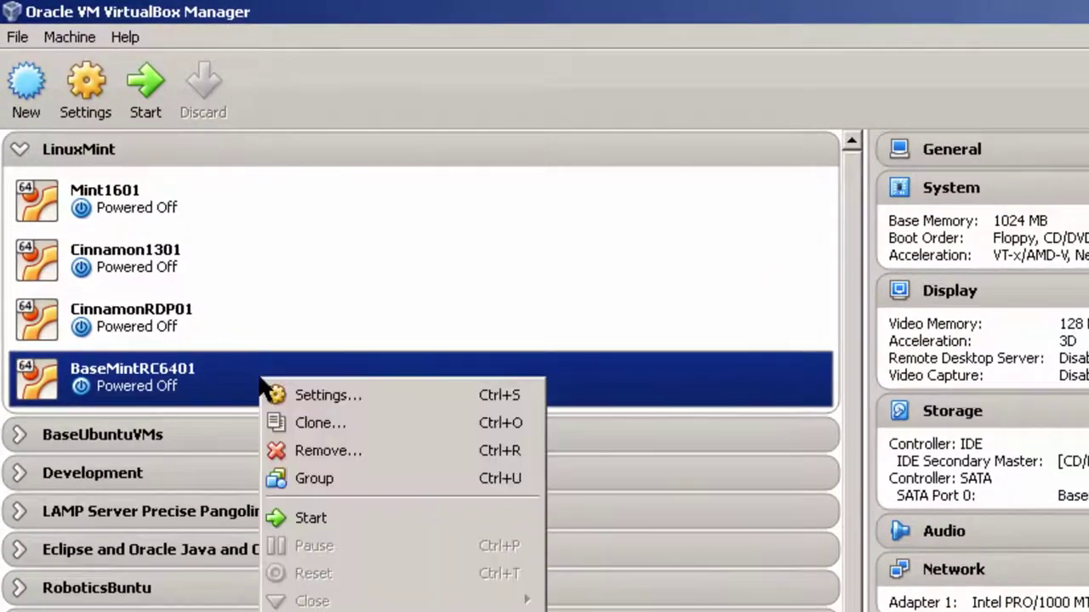
pyautogui.click(298, 513)
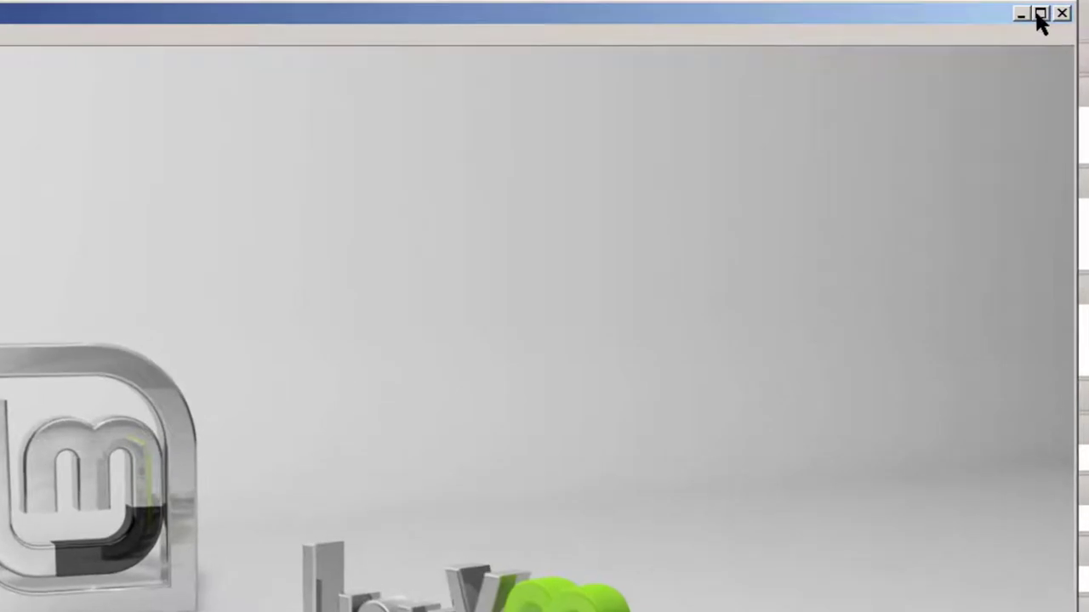
pyautogui.click(1006, 12)
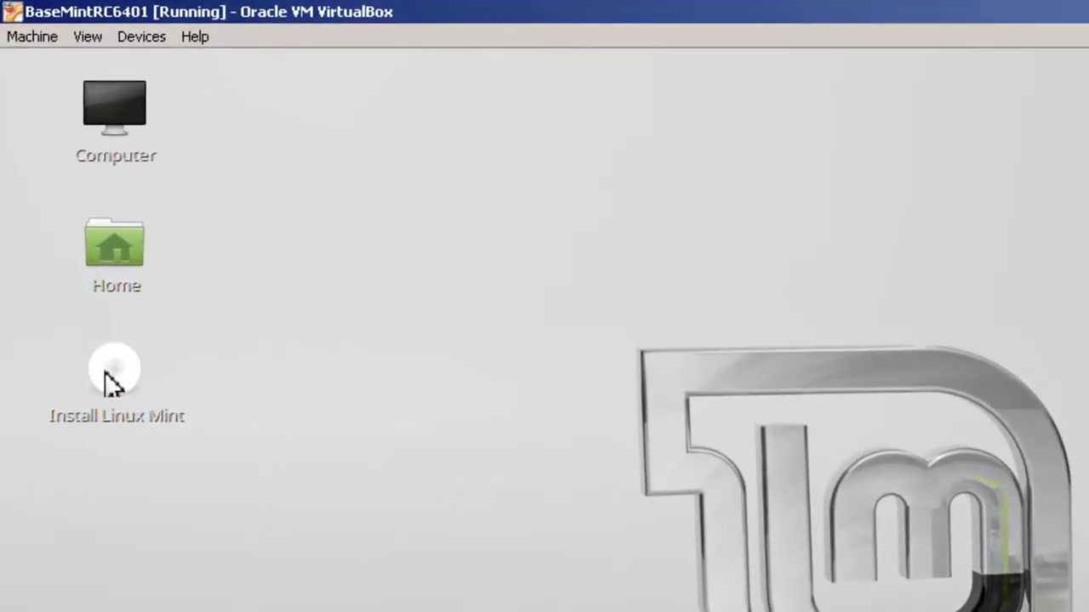
# Launch the Linux Mint installer from the live desktop and continue with English as the language.
pyautogui.rightClick(105, 372)
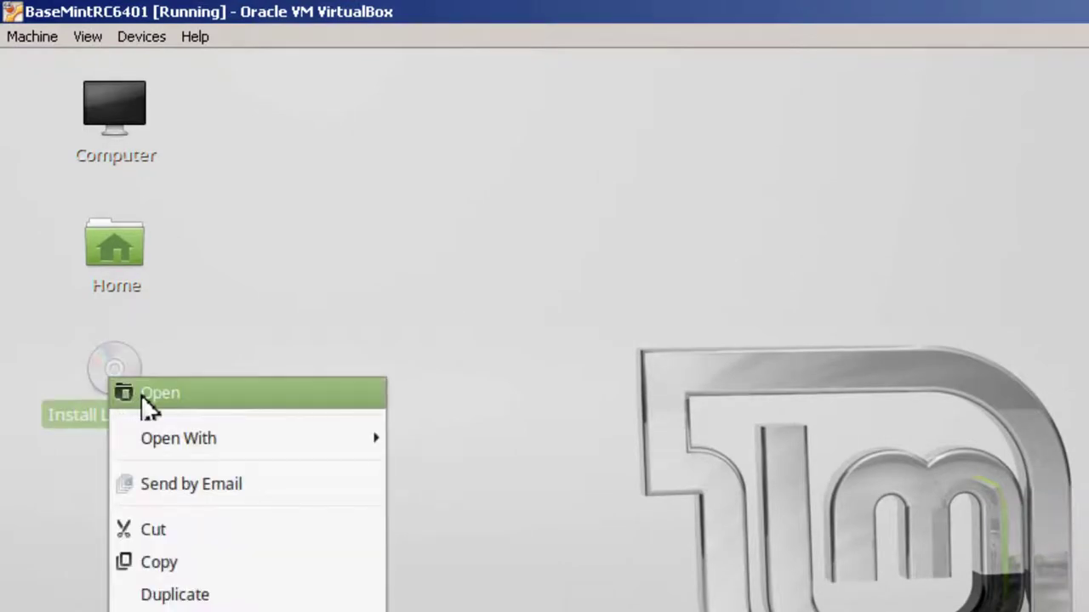
pyautogui.click(9, 308)
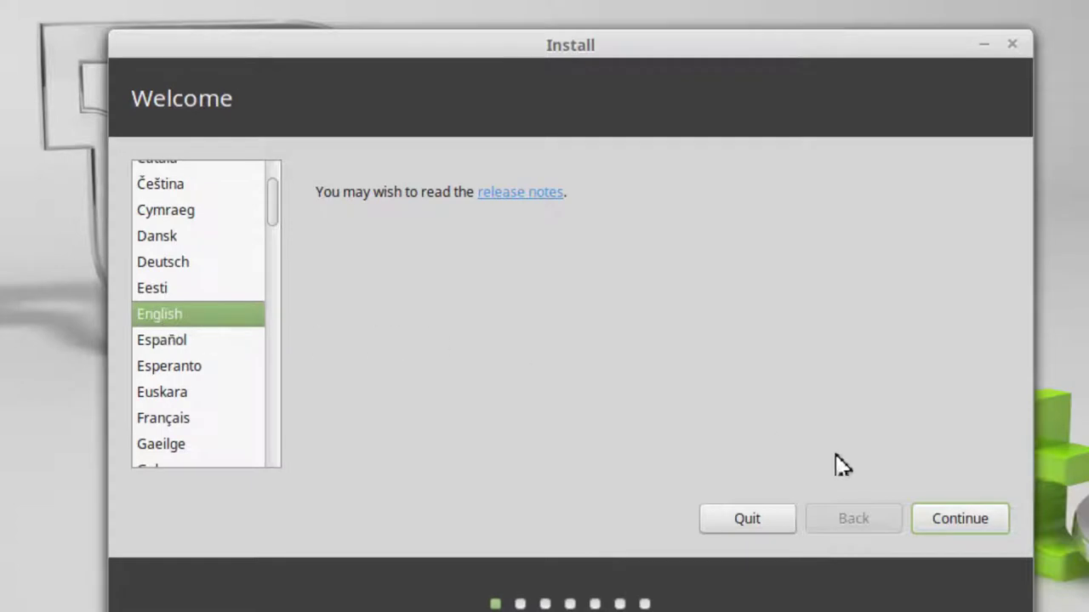
pyautogui.click(969, 520)
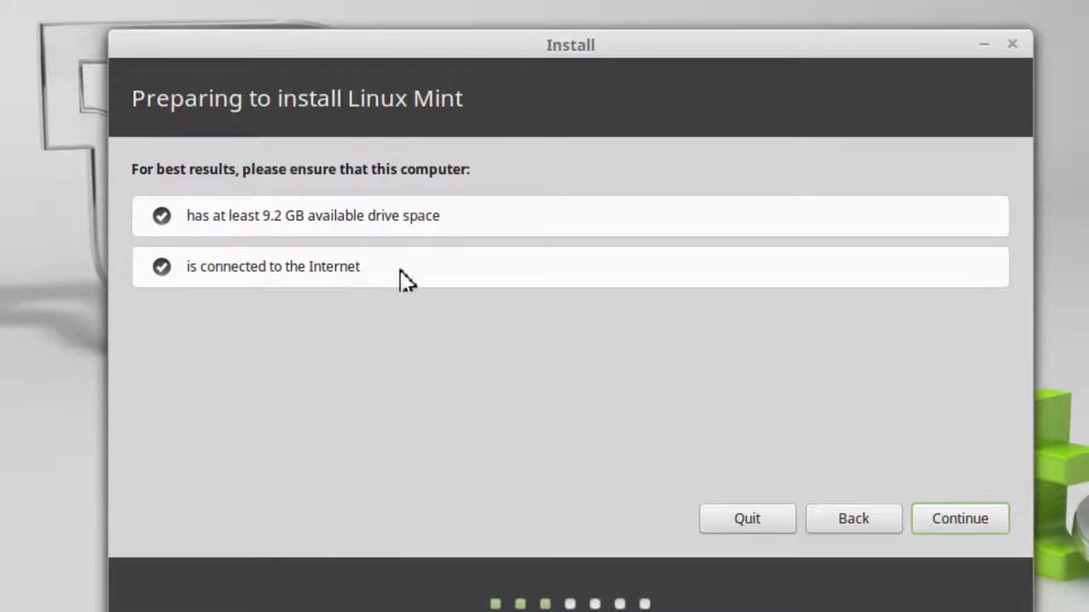
# Continue past the preparation checks, install with the option to erase the disk, and confirm writing the changes to disk.
pyautogui.click(987, 534)
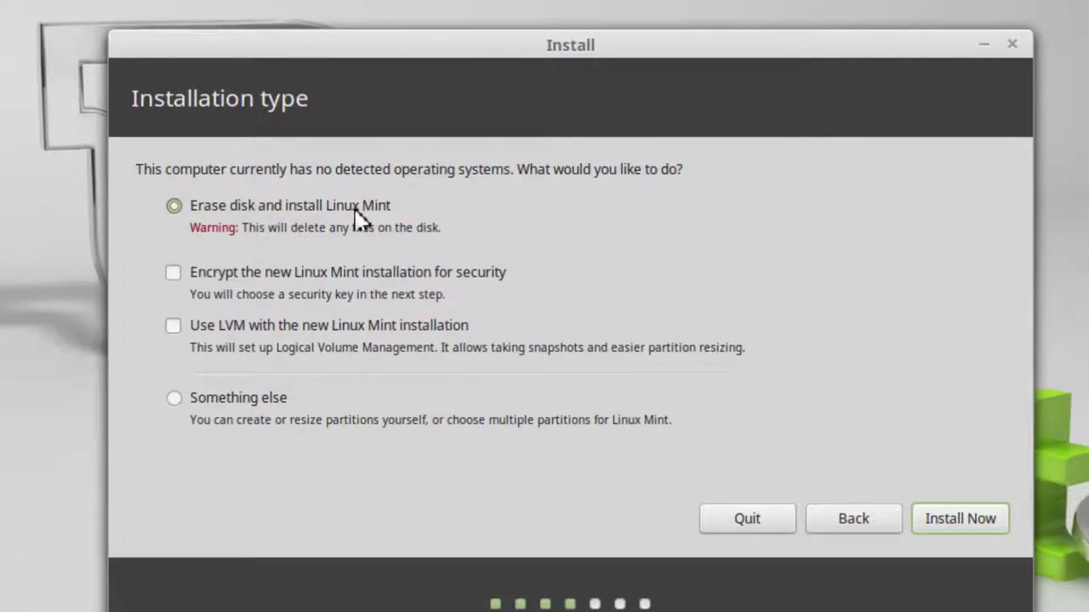
pyautogui.click(991, 522)
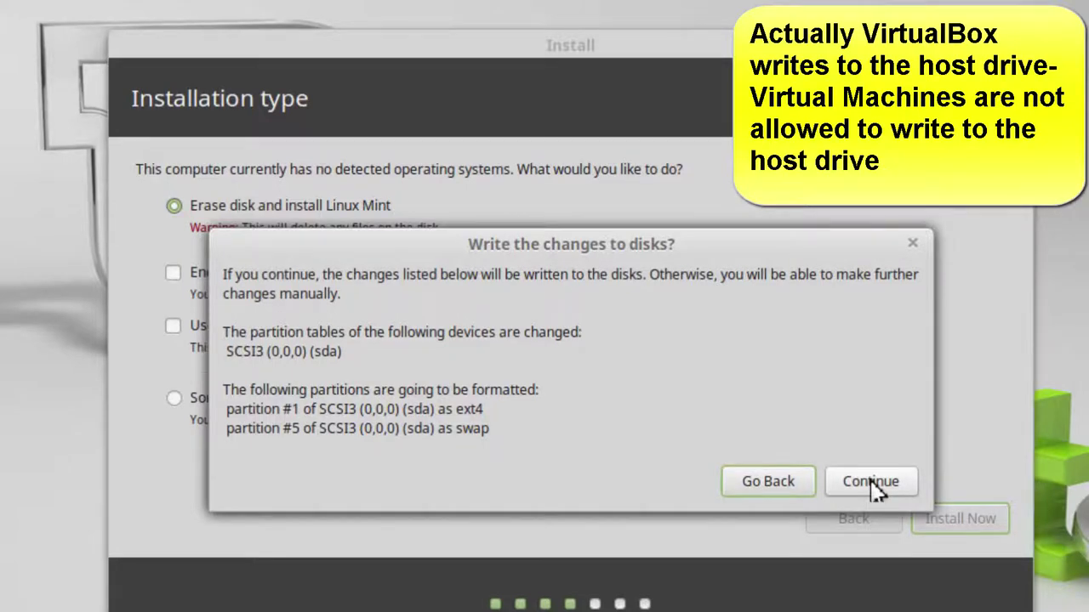
pyautogui.click(871, 482)
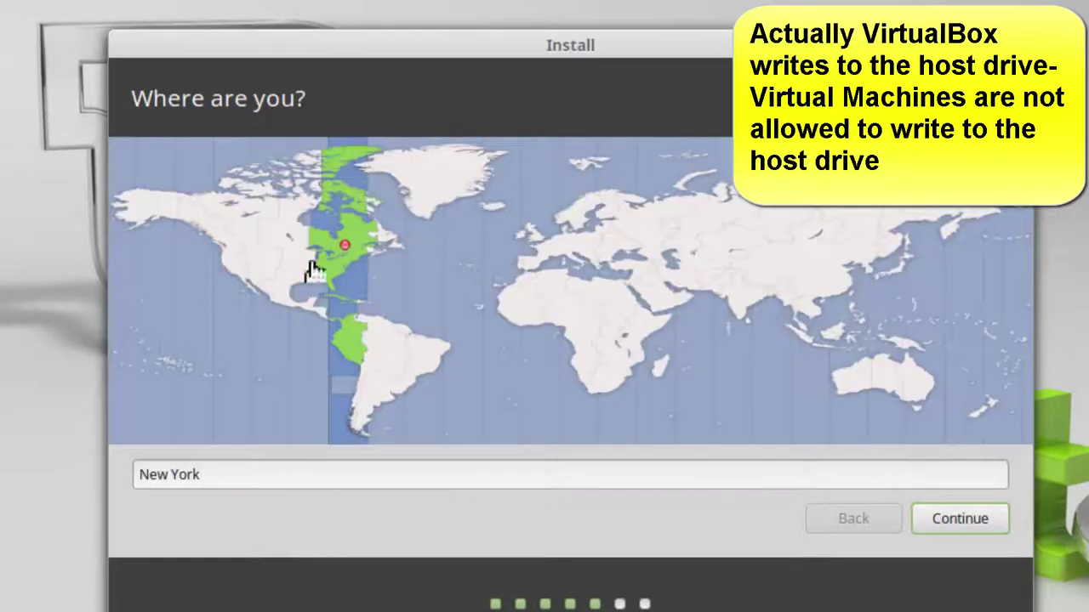
# Accept New York as the location and English (US) as the keyboard layout.
pyautogui.click(974, 524)
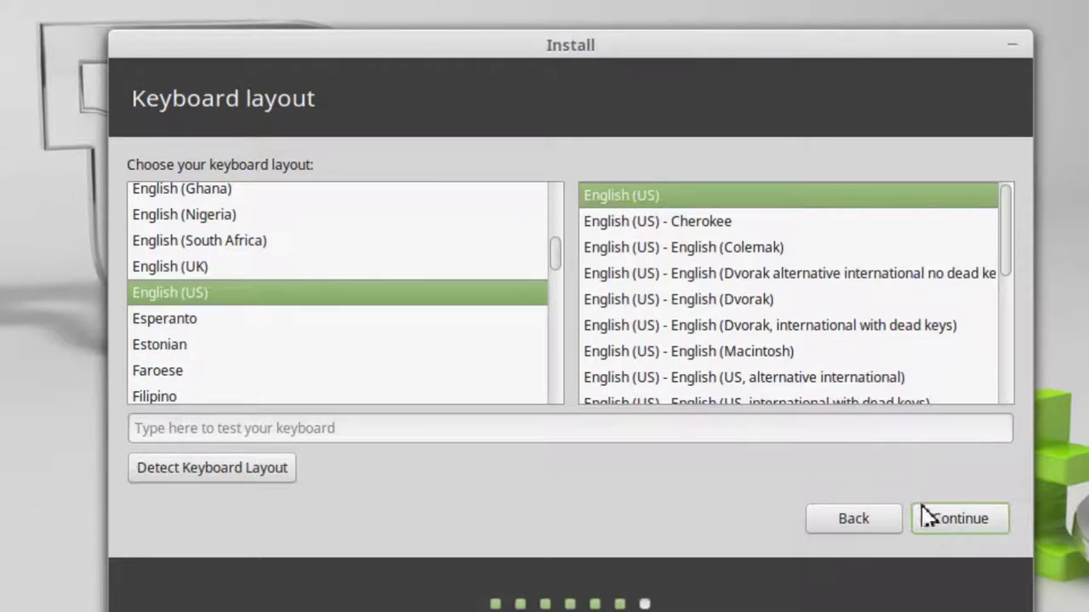
pyautogui.click(954, 520)
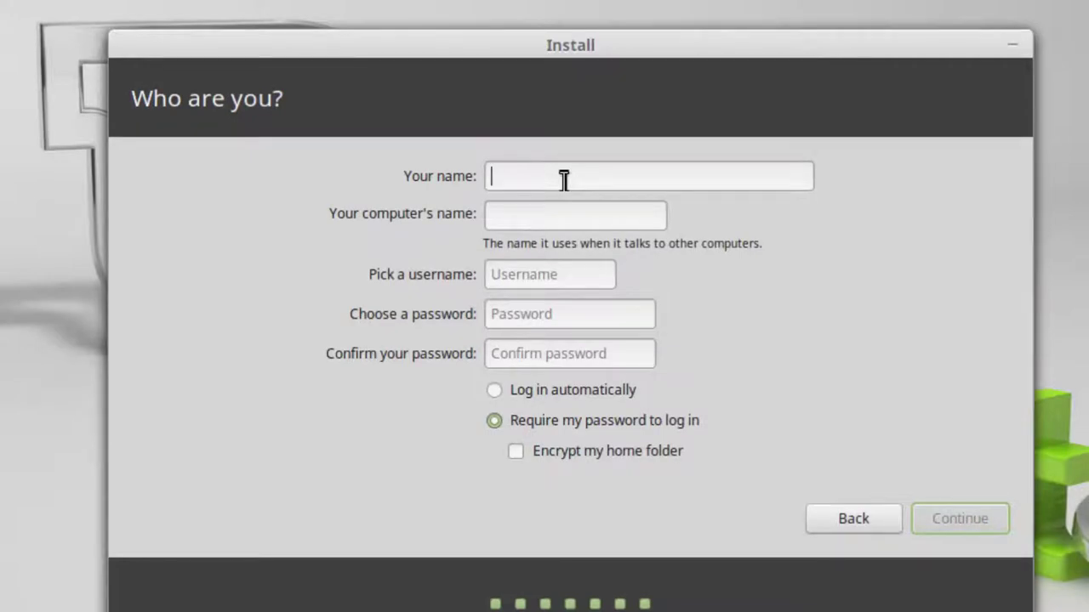
# Enter the user's name, the computer name basemintrc6401, and the account password with its confirmation, requiring the password at login, and continue.
pyautogui.write('mike')
pyautogui.press('Tab')
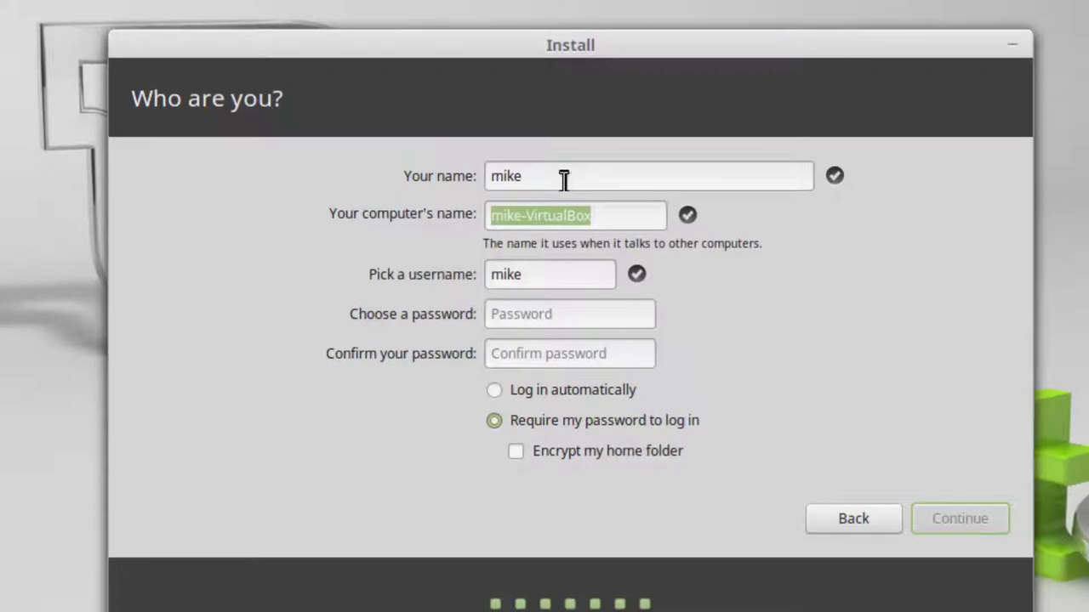
pyautogui.write('basemintrc6401')
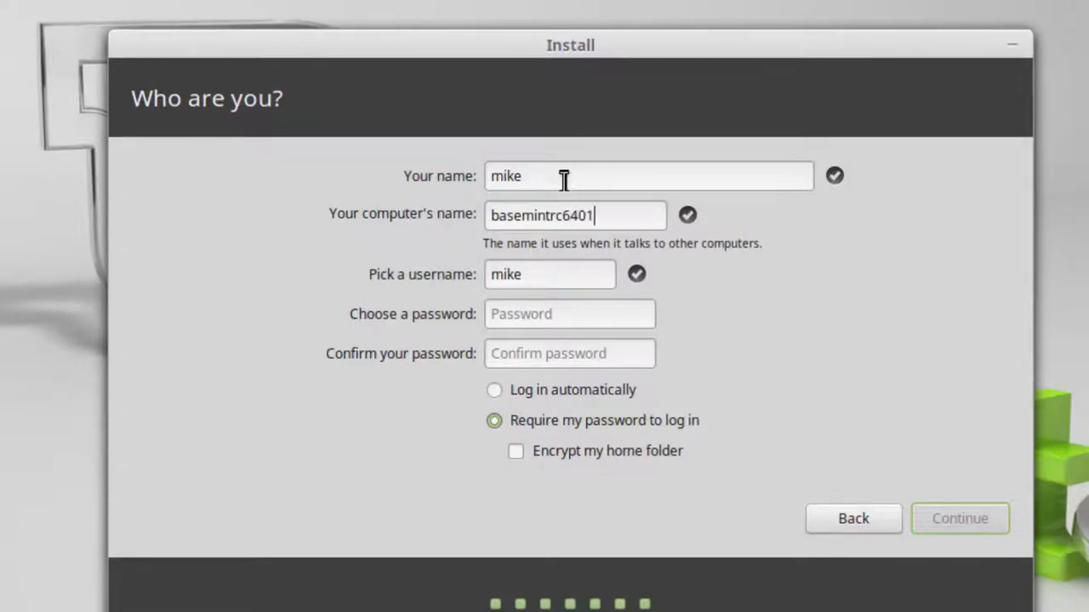
pyautogui.click(570, 324)
pyautogui.write('********')
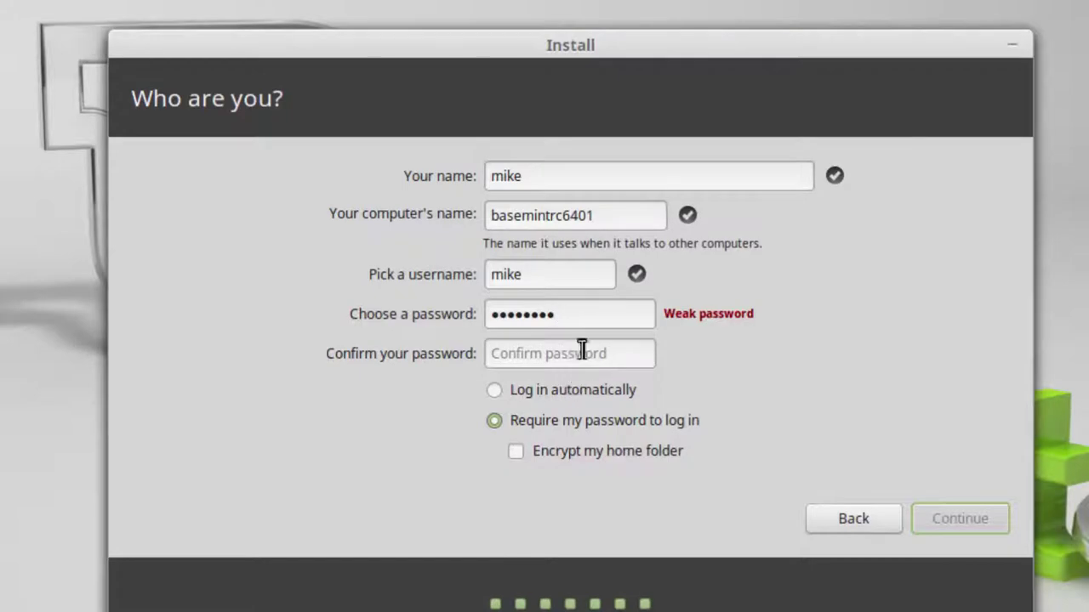
pyautogui.click(527, 361)
pyautogui.write('********')
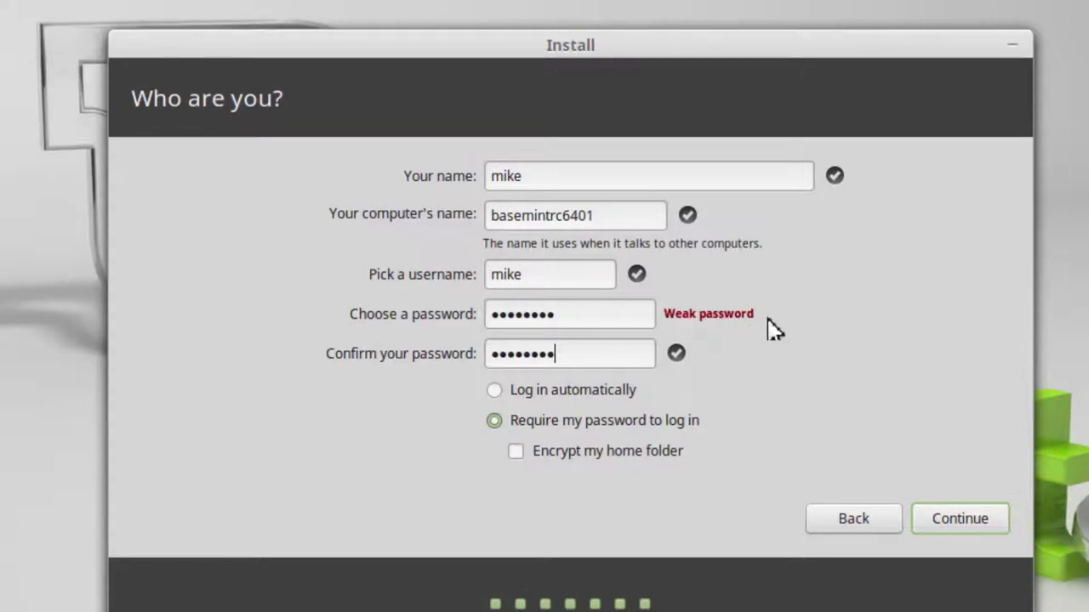
pyautogui.click(970, 521)
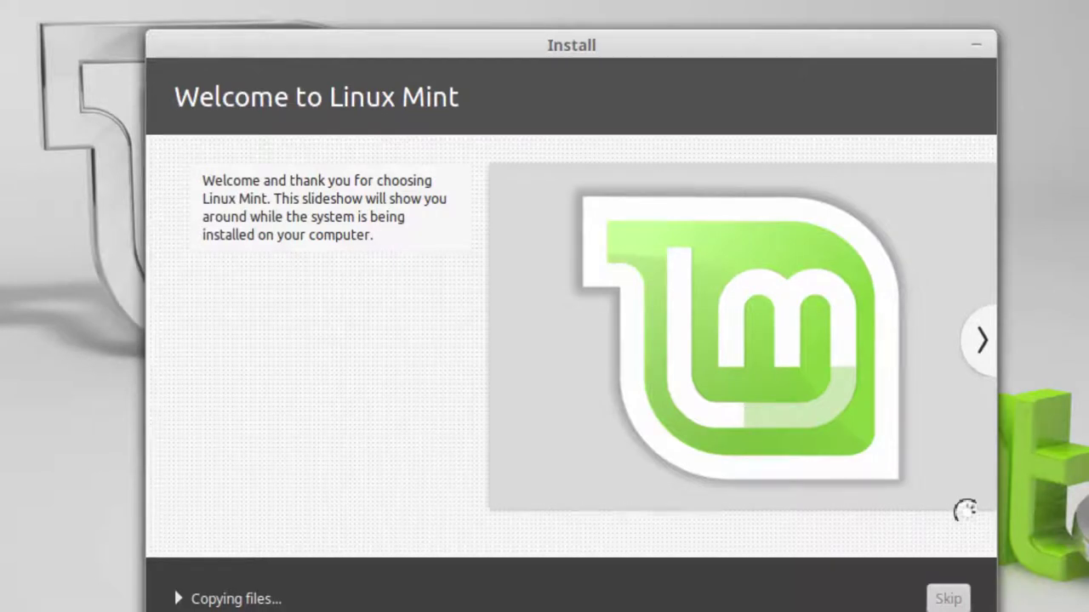
# Page through the installer slideshow to review Linux Mint's included software and features while the system installs.
pyautogui.click(987, 345)
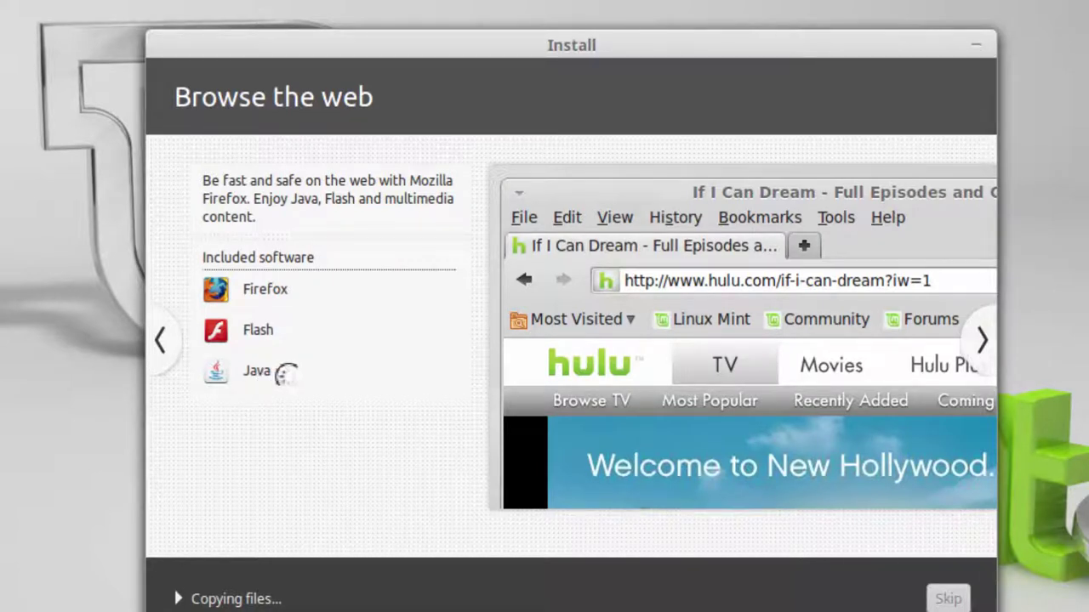
pyautogui.click(985, 344)
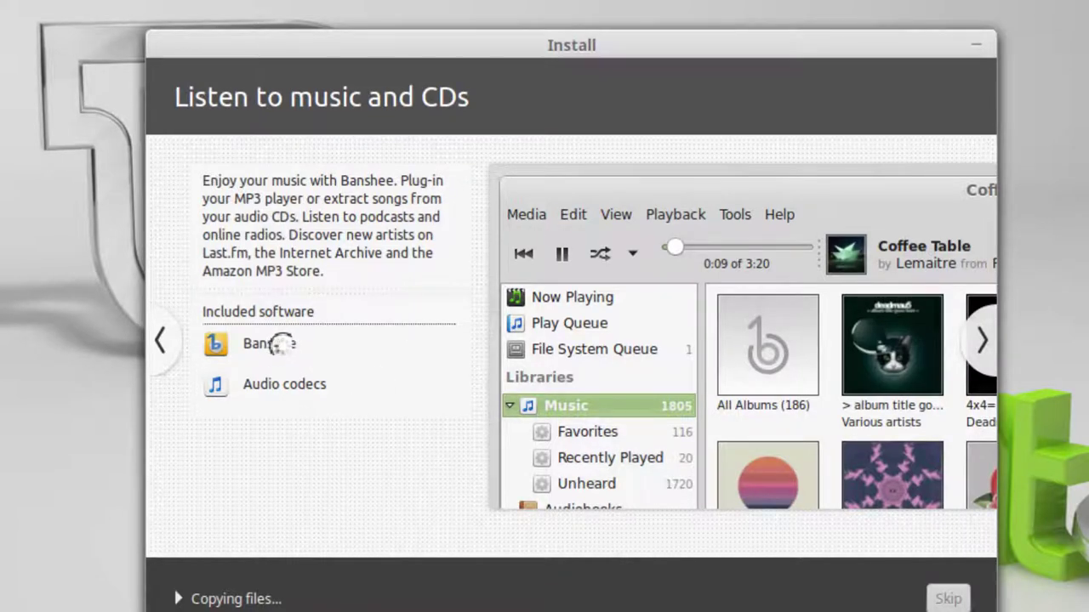
pyautogui.click(985, 342)
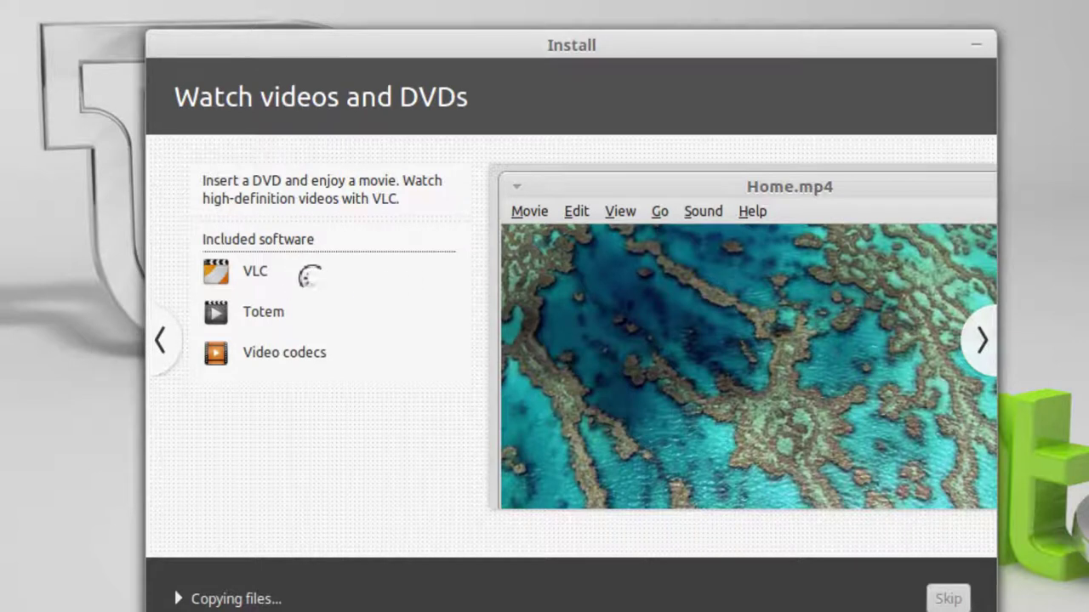
pyautogui.click(984, 349)
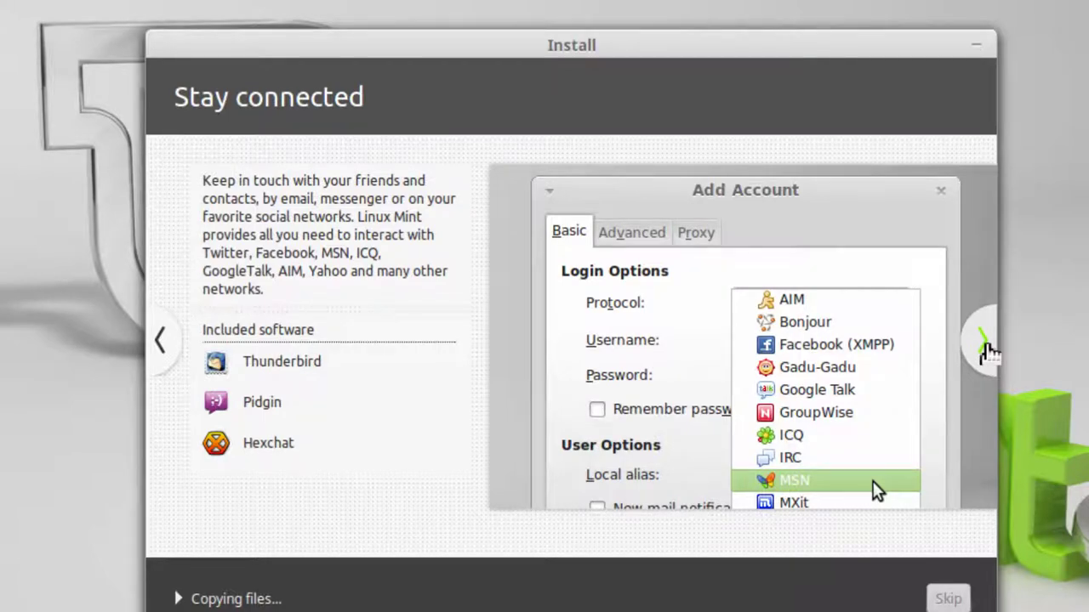
pyautogui.click(987, 347)
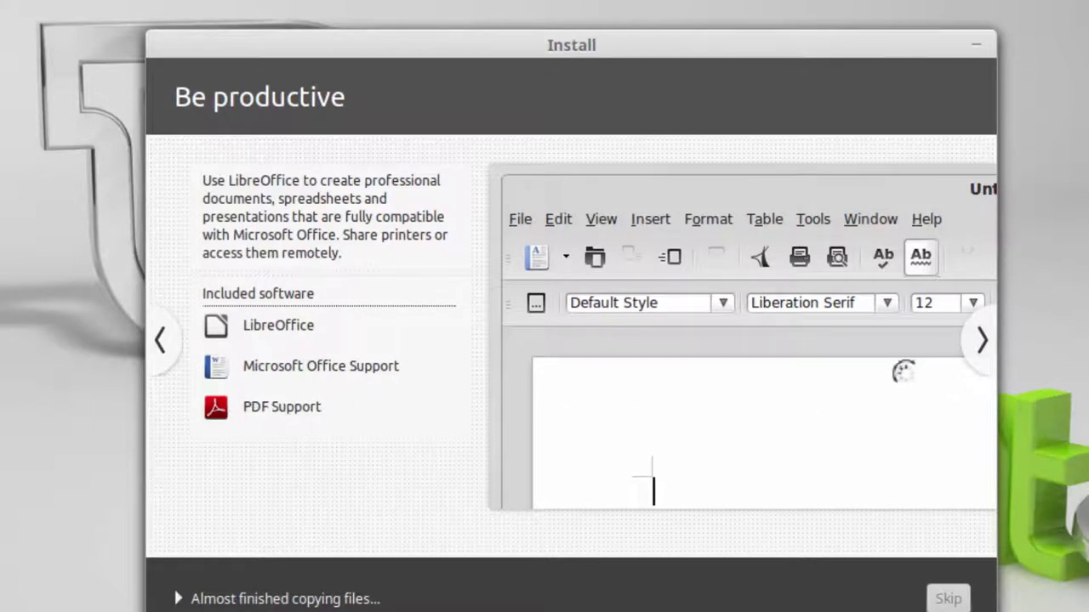
pyautogui.click(984, 341)
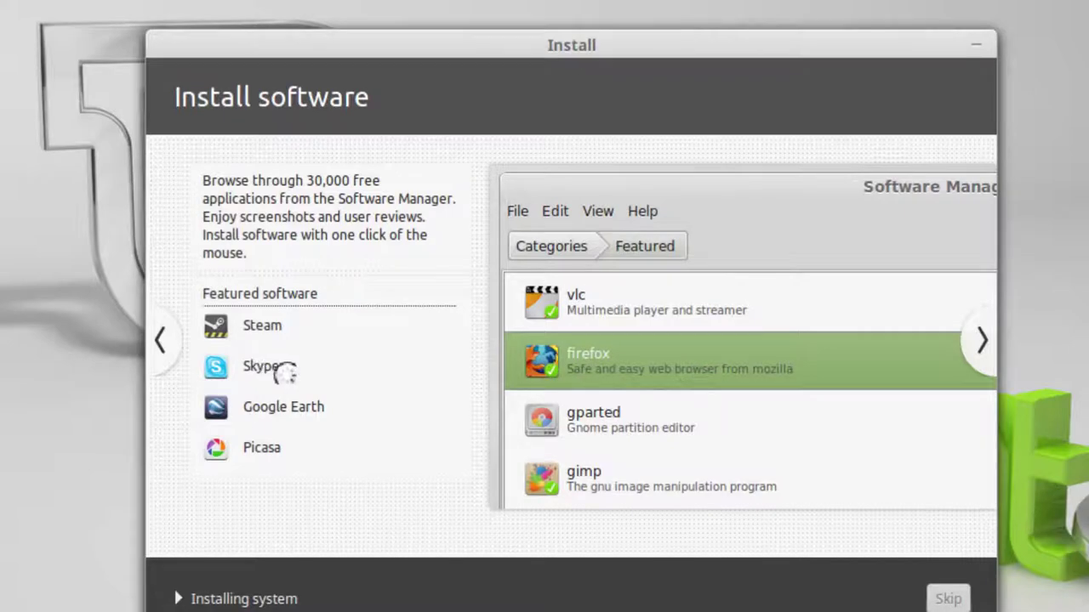
pyautogui.click(987, 345)
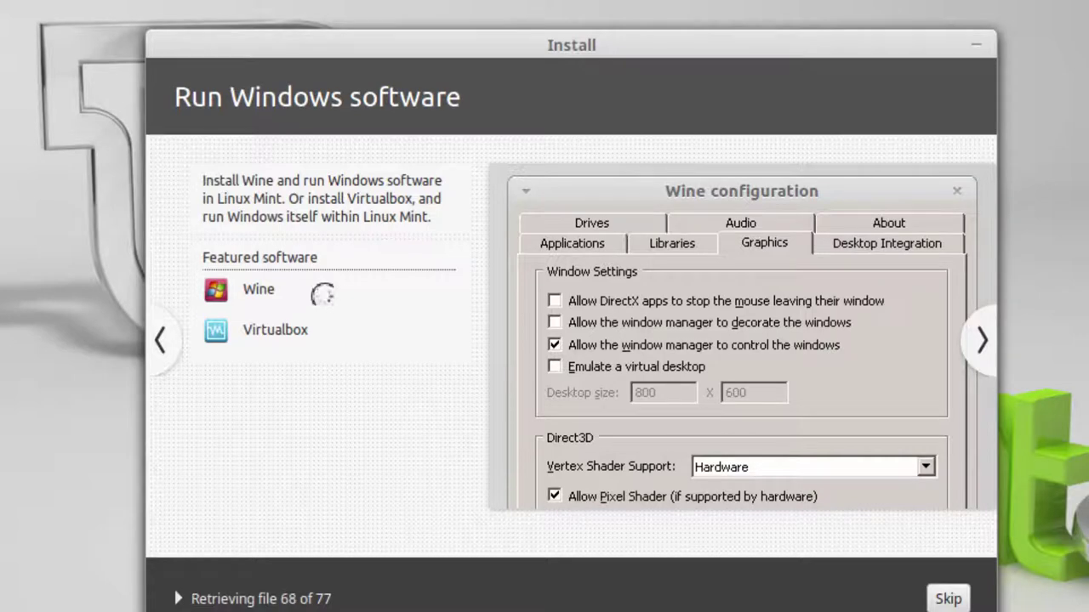
pyautogui.click(985, 347)
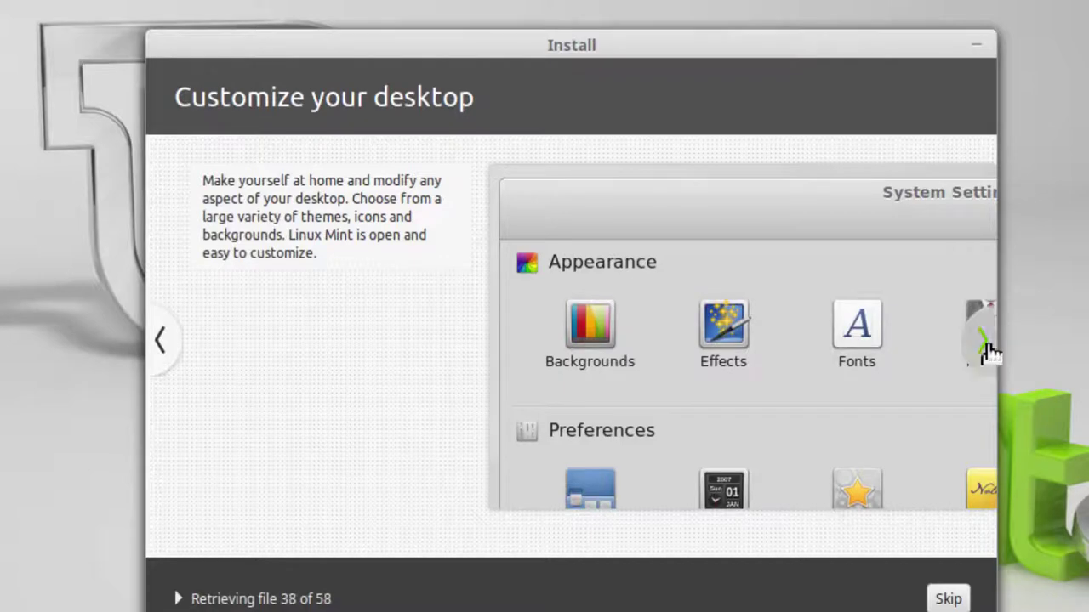
pyautogui.click(985, 345)
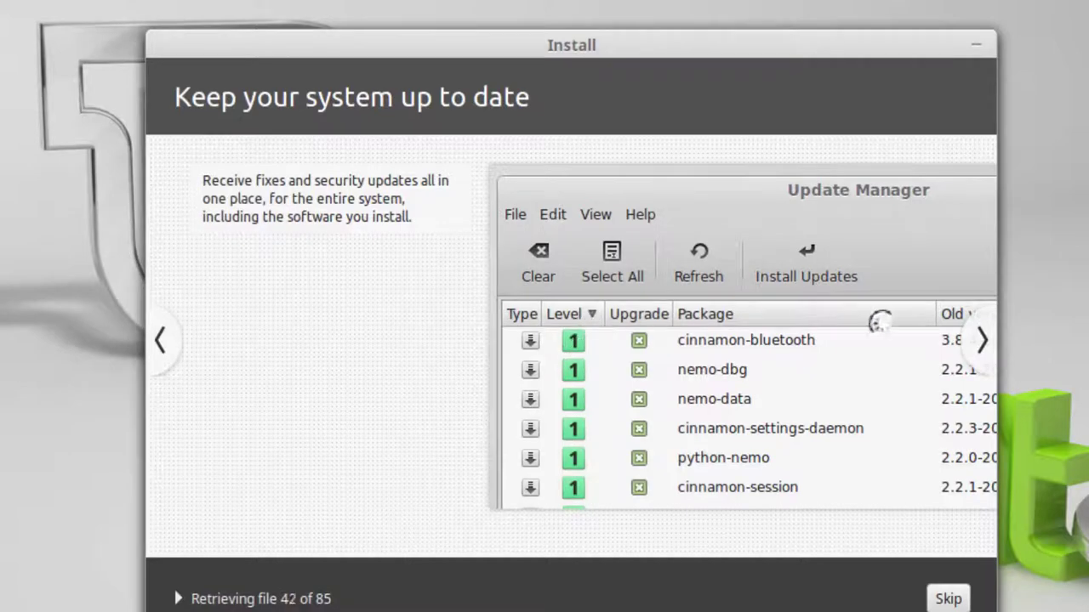
pyautogui.click(982, 348)
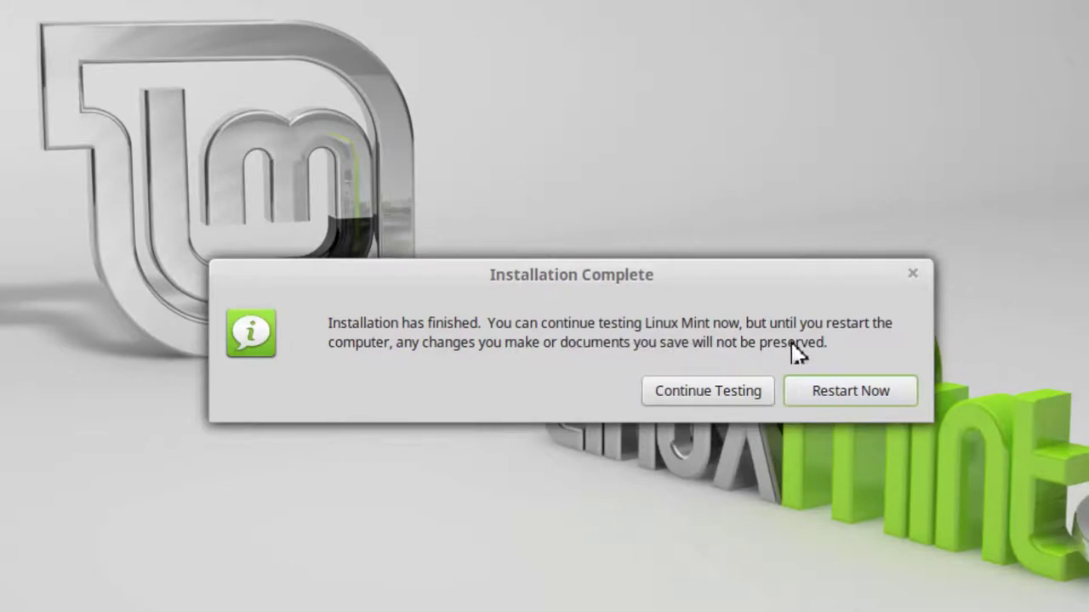
# Restart from the completed installation, and close the BaseMintRC6401 virtual machine by powering it off.
pyautogui.click(832, 400)
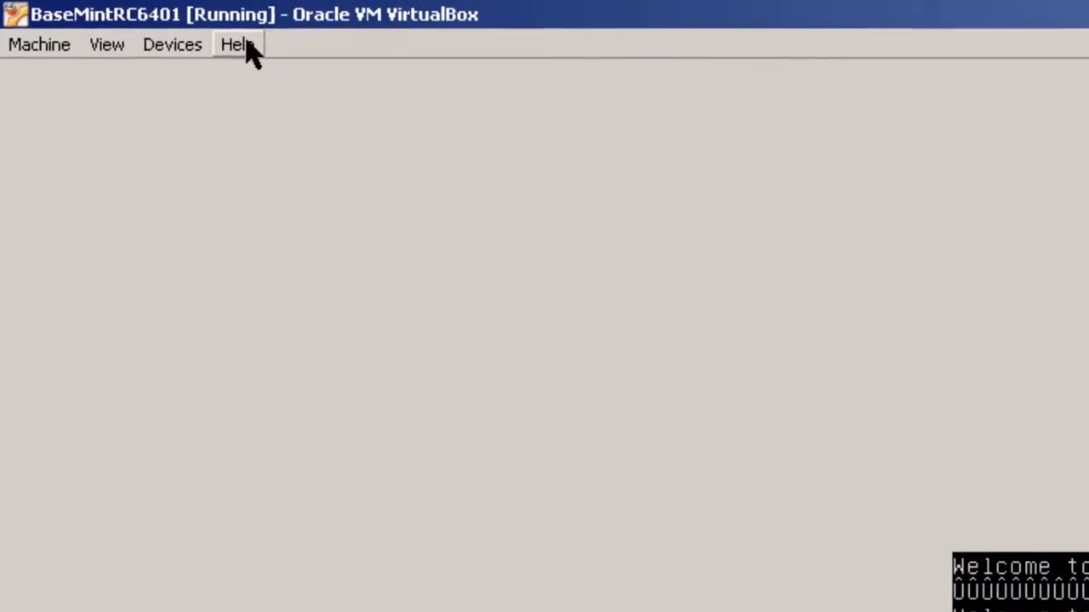
pyautogui.click(45, 51)
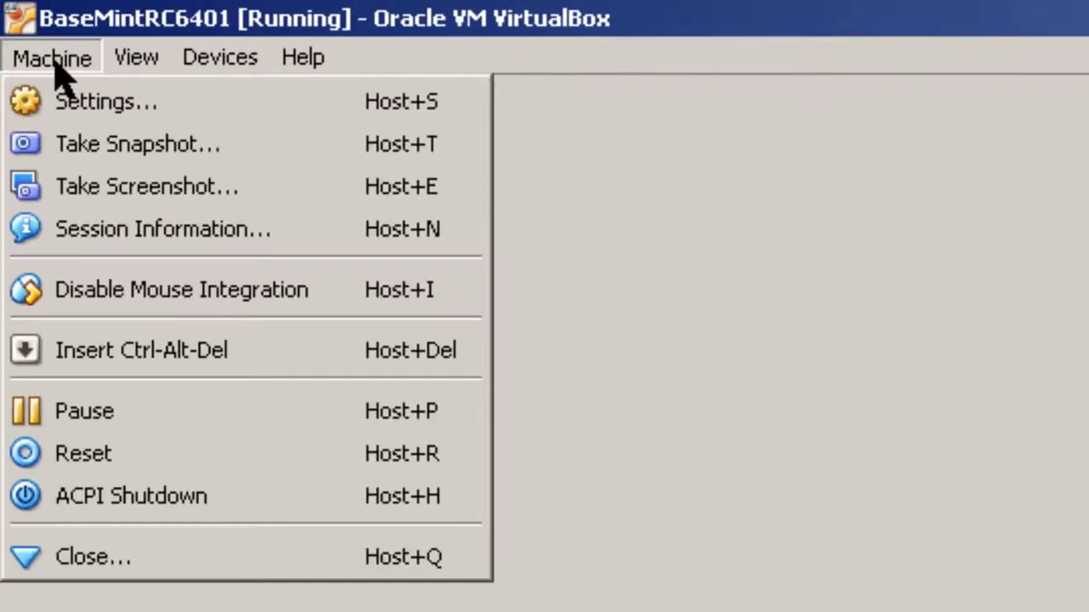
pyautogui.click(80, 561)
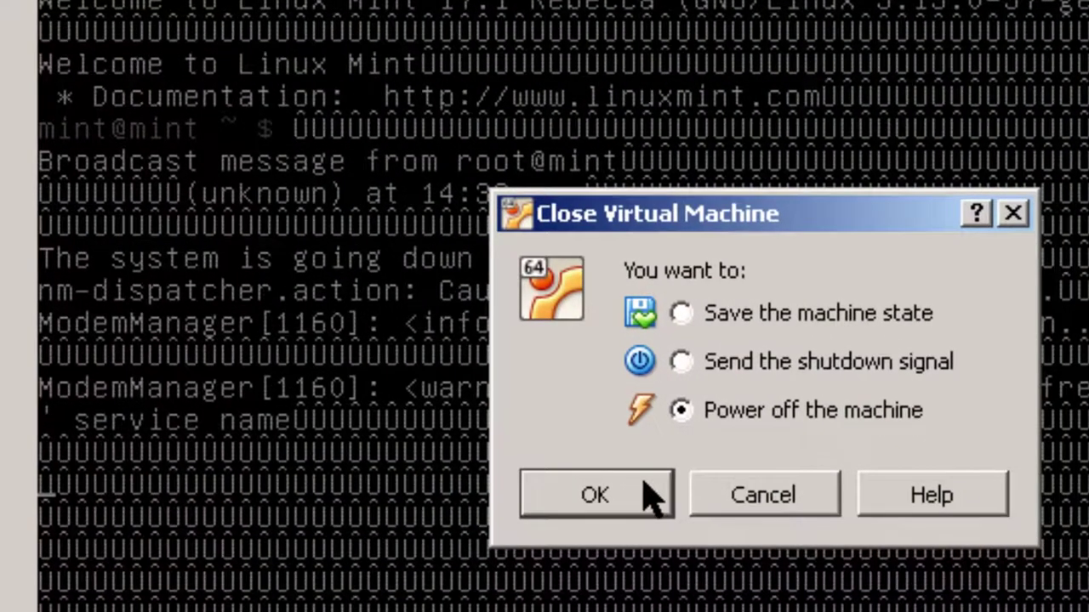
pyautogui.click(644, 486)
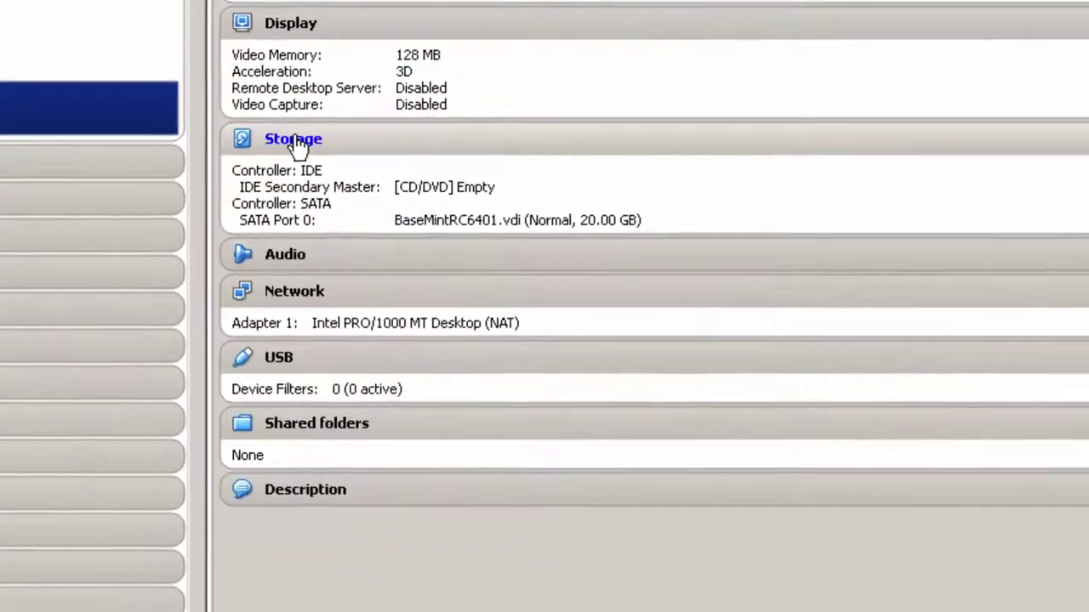
# Assign Host Drive 'D:' to the empty IDE CD/DVD drive in the virtual machine's storage settings.
pyautogui.click(849, 366)
pyautogui.click(277, 226)
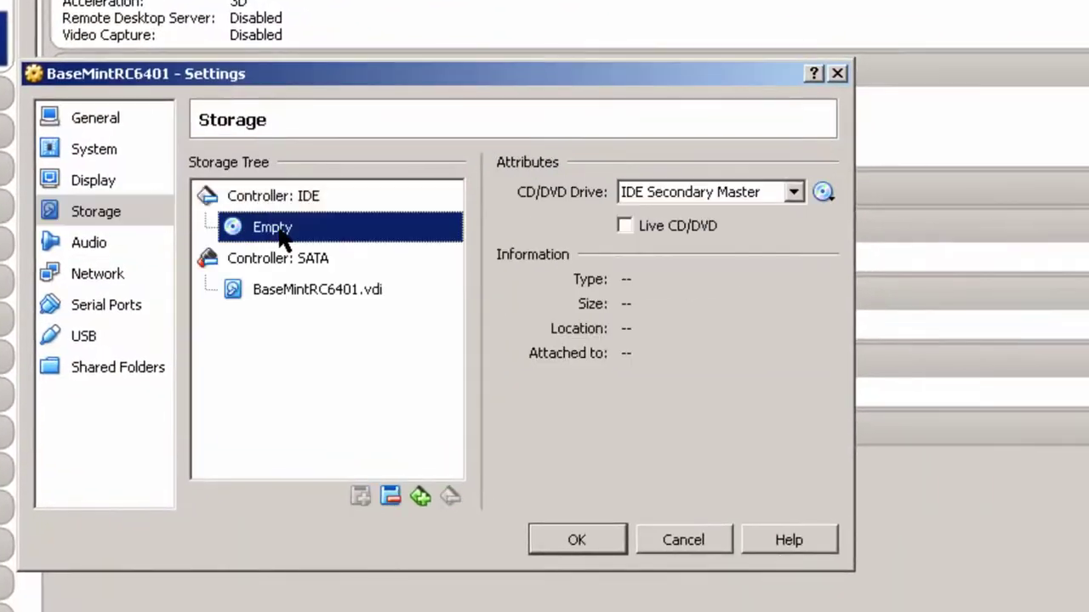
pyautogui.click(827, 192)
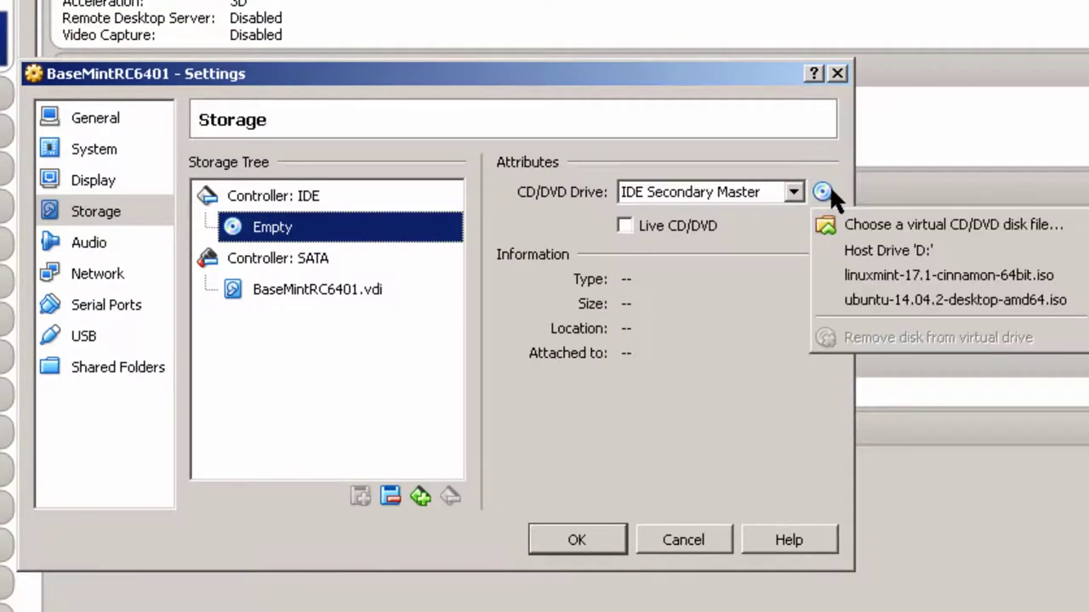
pyautogui.click(889, 250)
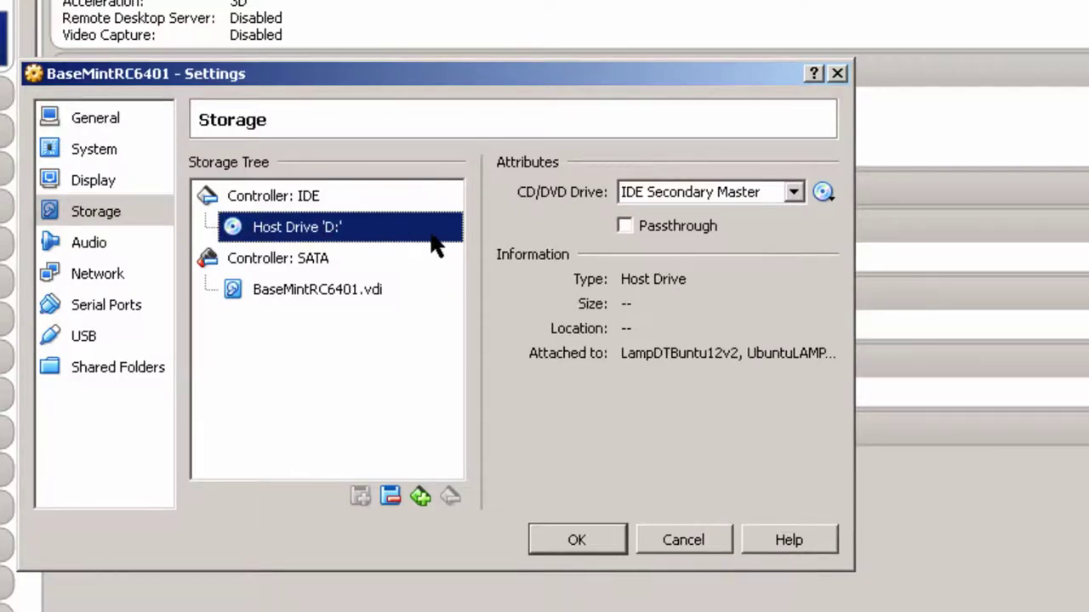
pyautogui.click(594, 541)
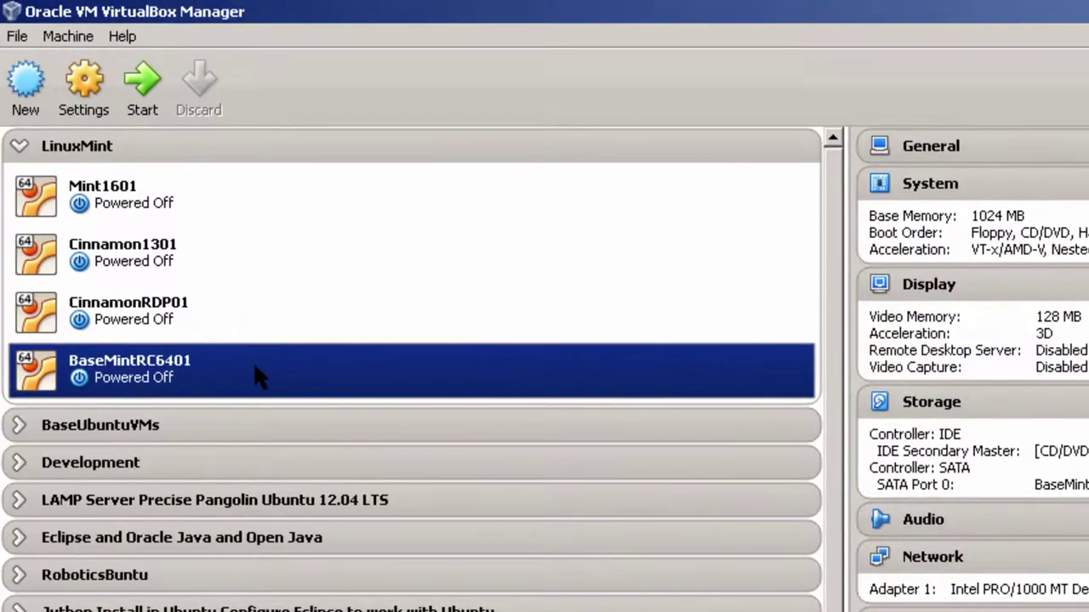
# Start the BaseMintRC6401 virtual machine and boot the Linux Mint 17.1 Cinnamon 64-bit 3.13.0-37-generic entry.
pyautogui.rightClick(253, 362)
pyautogui.click(306, 504)
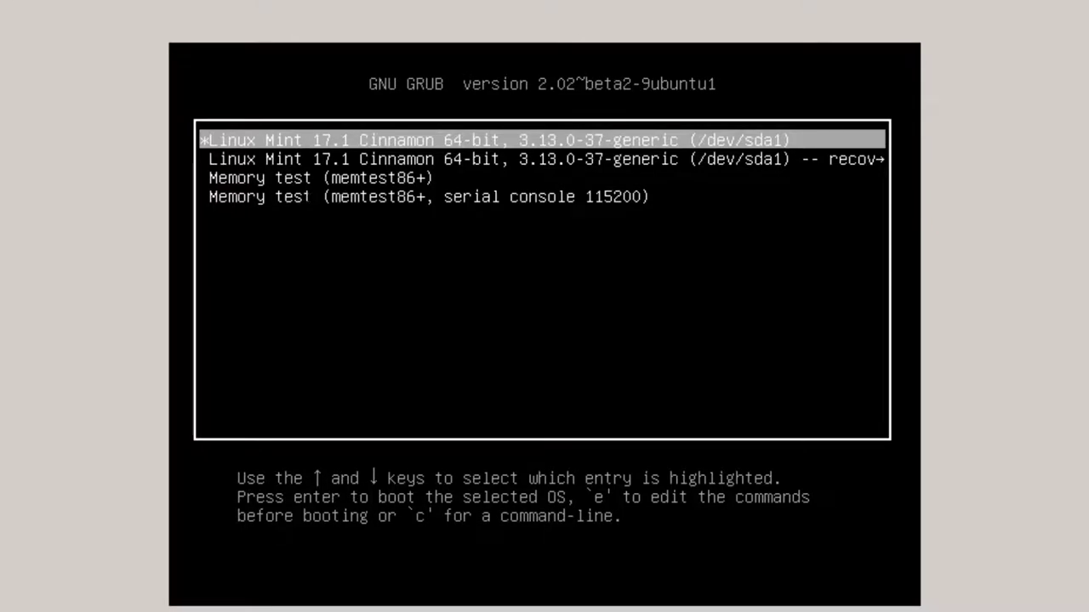
pyautogui.press('Return')
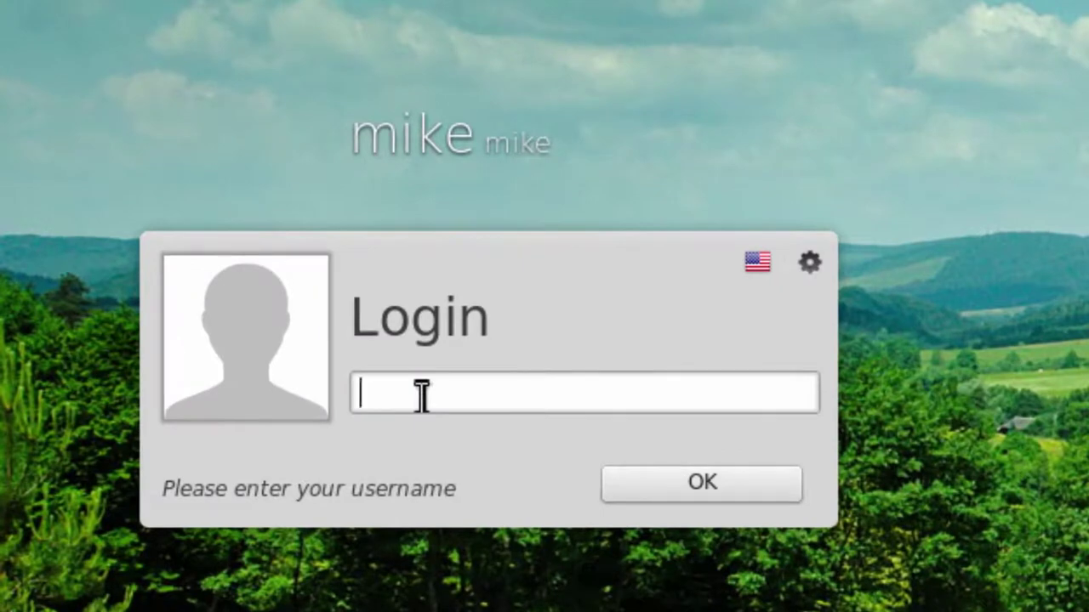
# Log in to Linux Mint with the account's username and password.
pyautogui.write('mike')
pyautogui.click(705, 491)
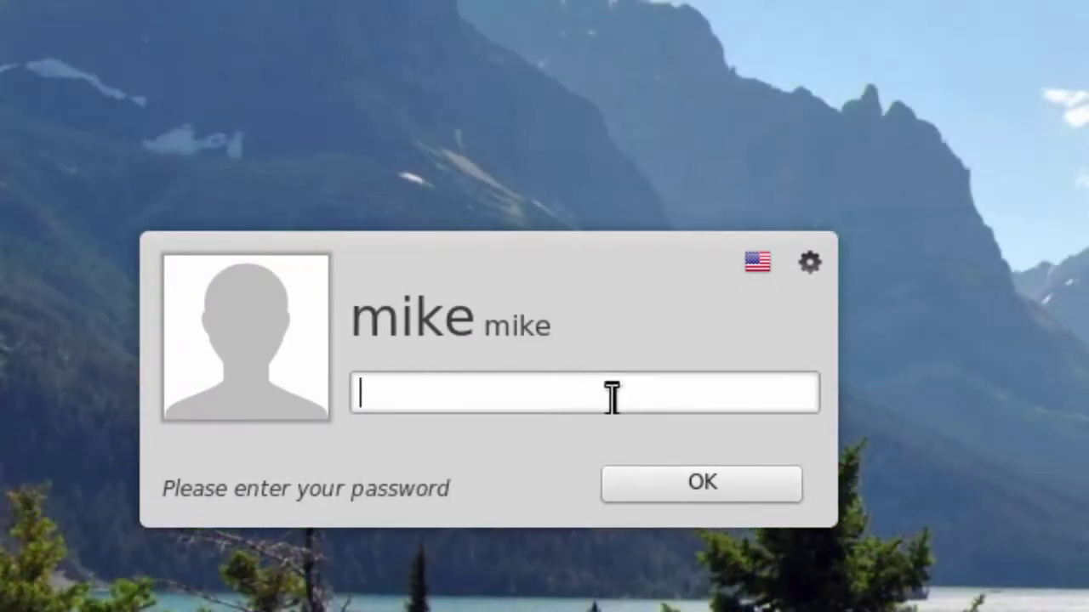
pyautogui.write('********')
pyautogui.press('Return')
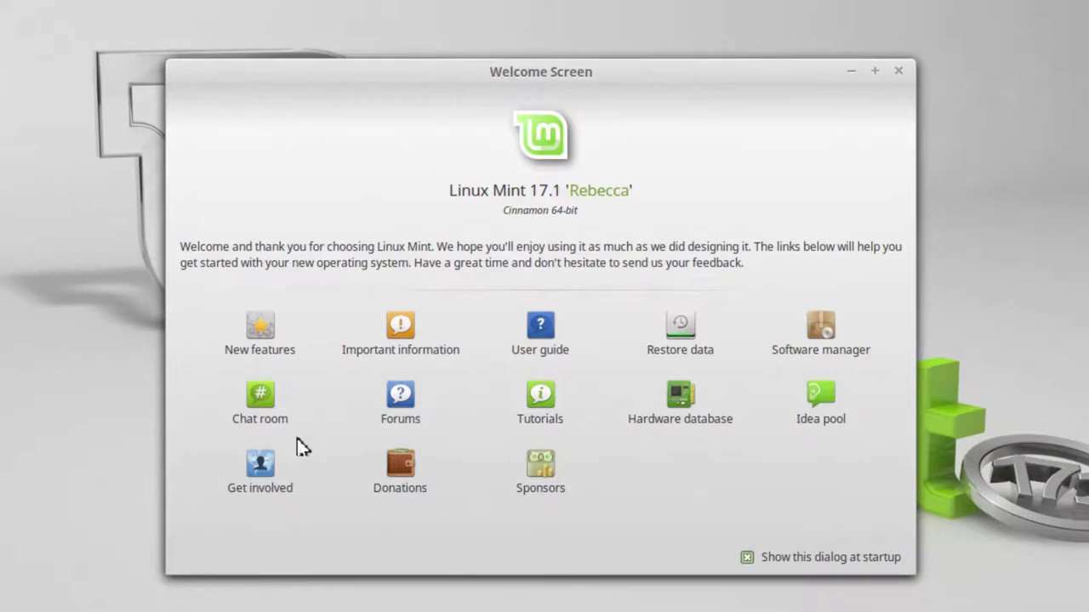
# View the Software Manager's package categories, authenticating with the account password, and close it along with the Welcome Screen.
pyautogui.click(826, 330)
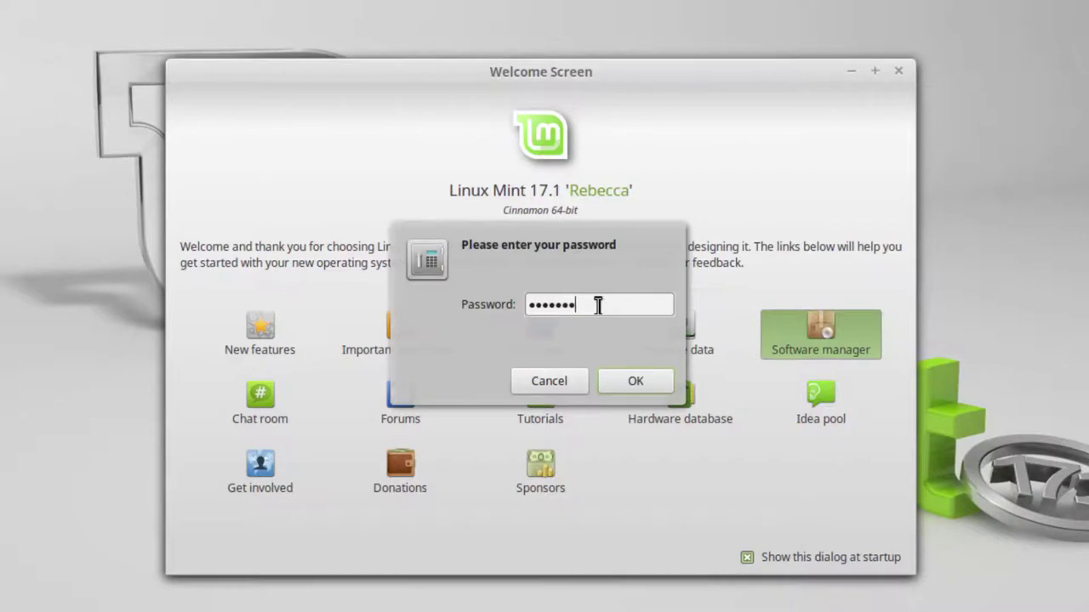
pyautogui.press('Return')
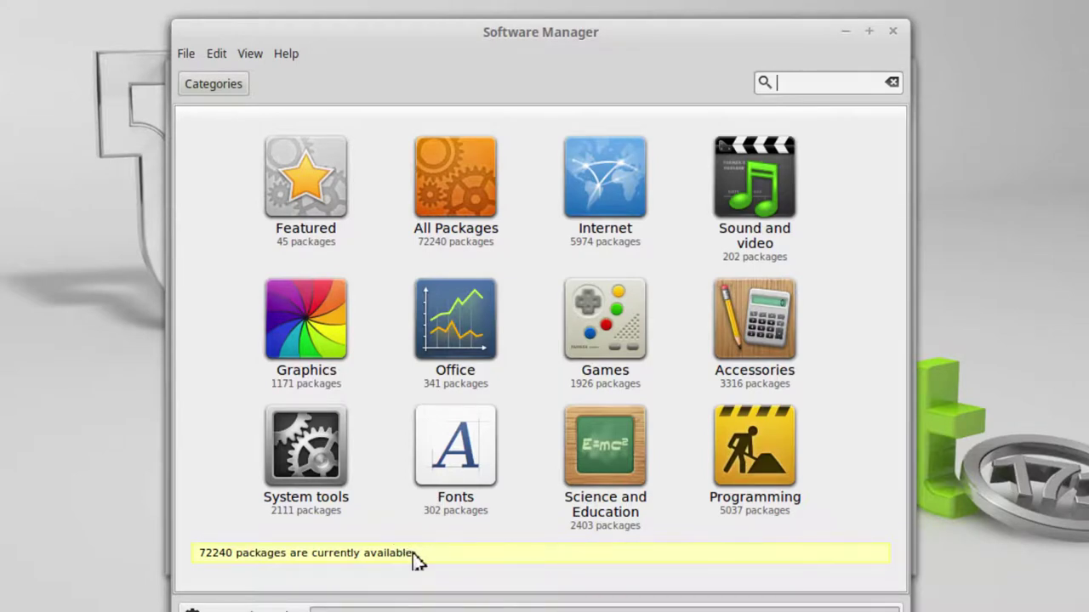
pyautogui.click(894, 32)
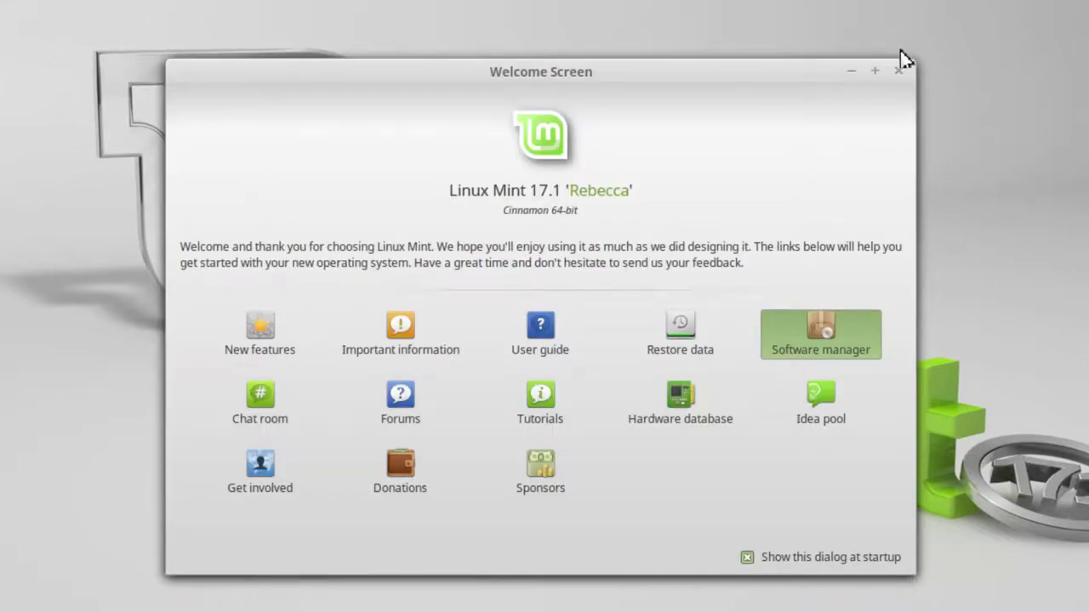
pyautogui.click(902, 74)
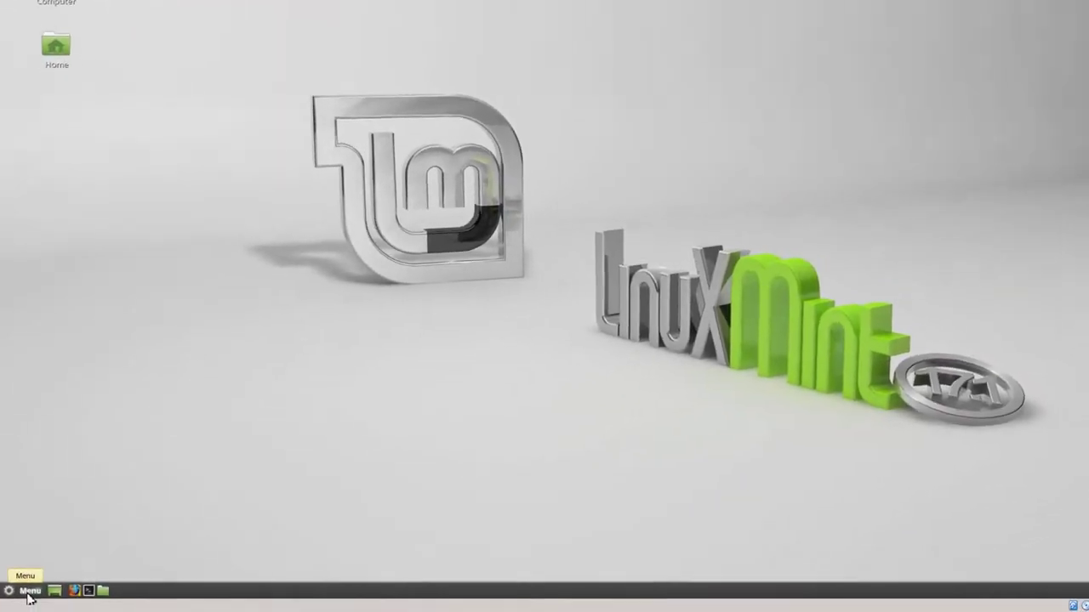
# Find the Update Manager by searching the applications for "update manager" and launch it.
pyautogui.click(25, 593)
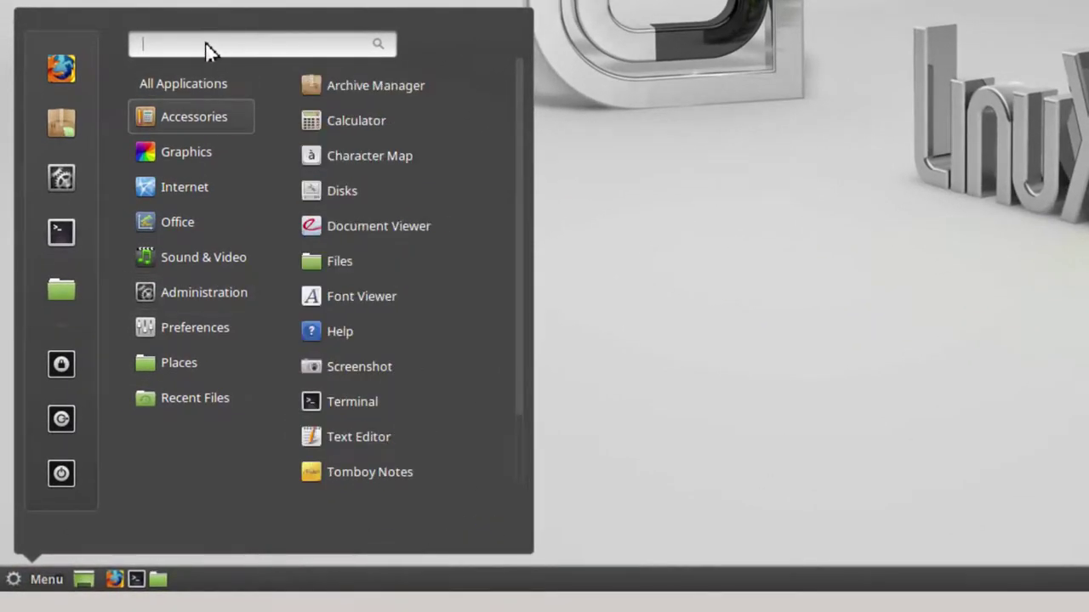
pyautogui.write('update')
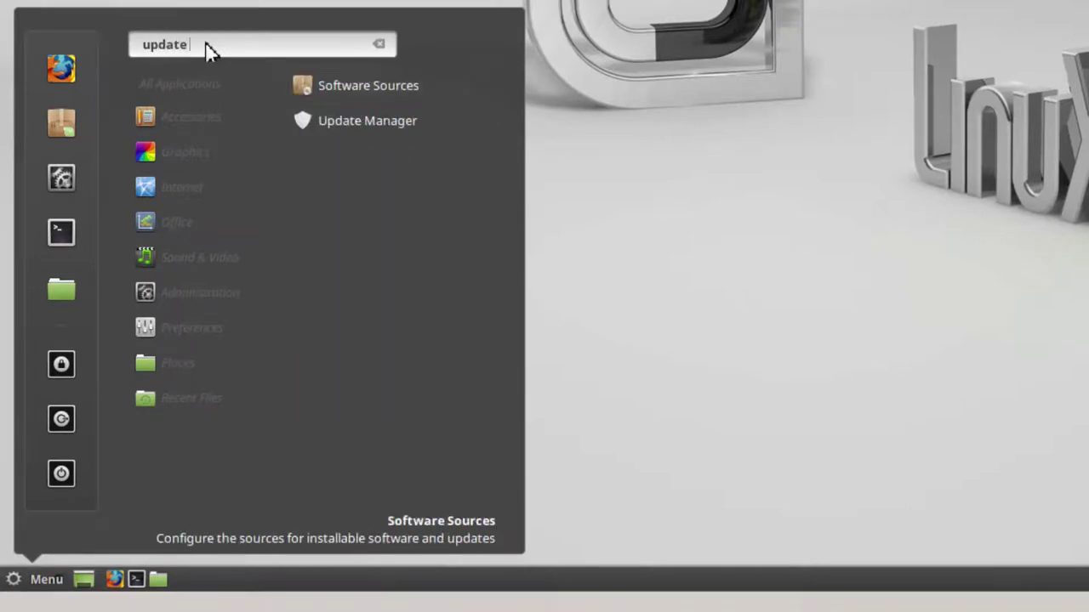
pyautogui.write(' manager')
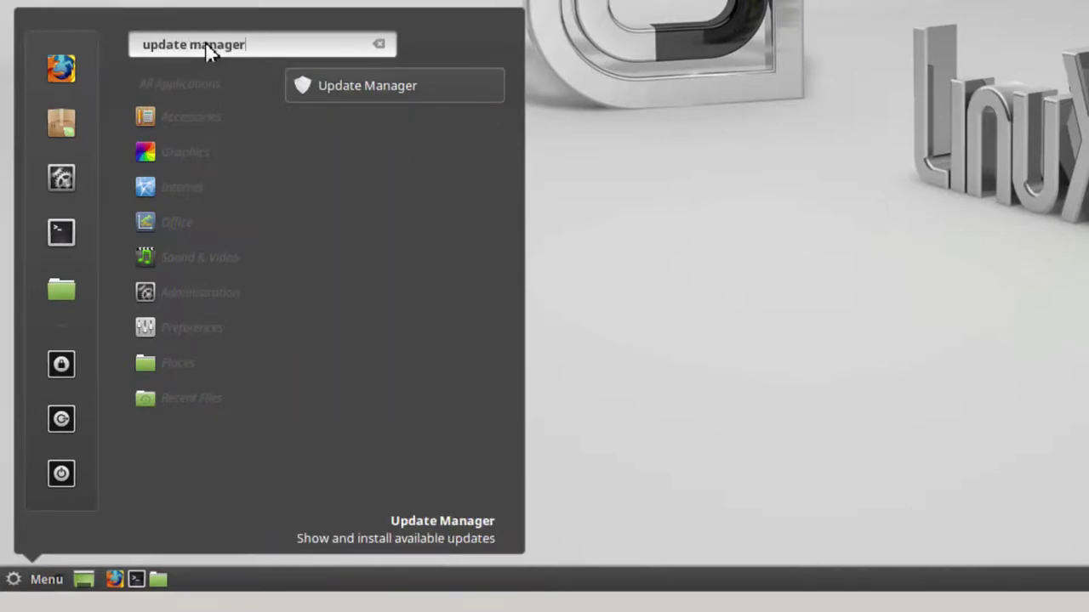
pyautogui.click(335, 87)
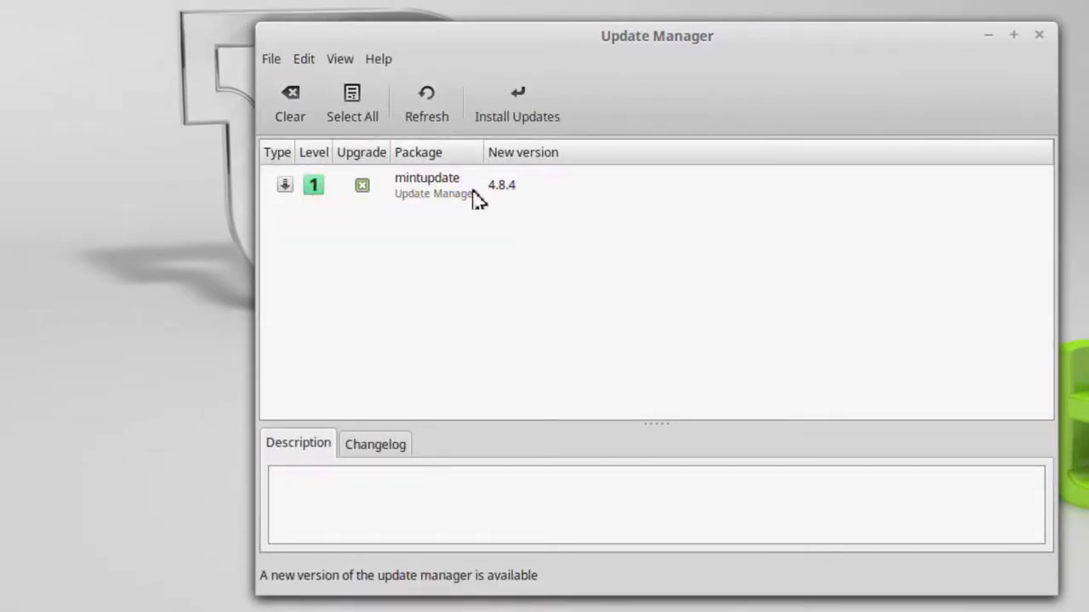
# Review the update levels and security update options in the Update Manager preferences, and apply them.
pyautogui.click(306, 67)
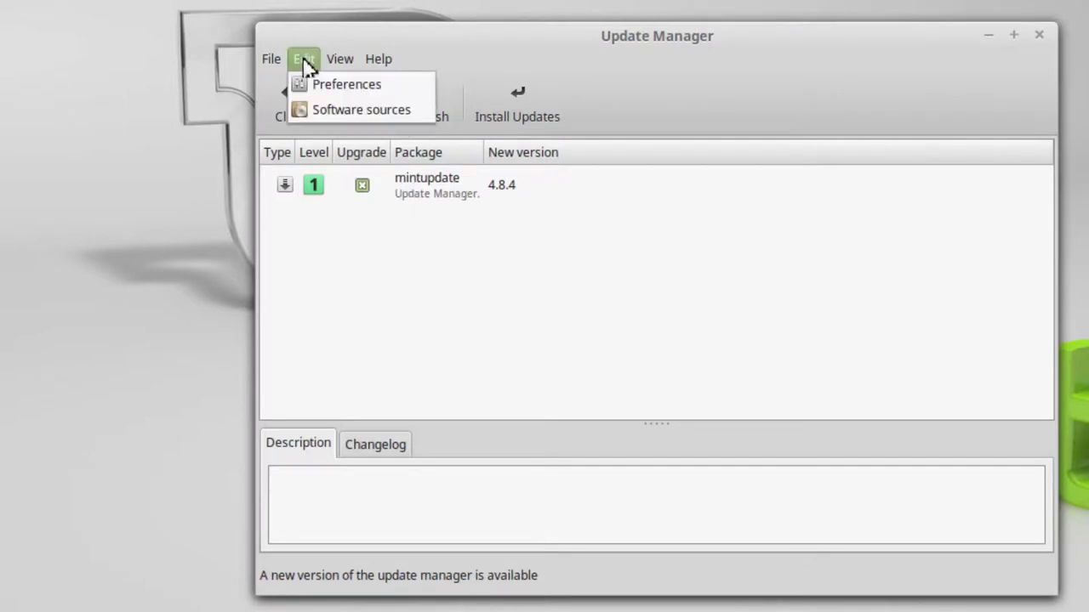
pyautogui.click(336, 86)
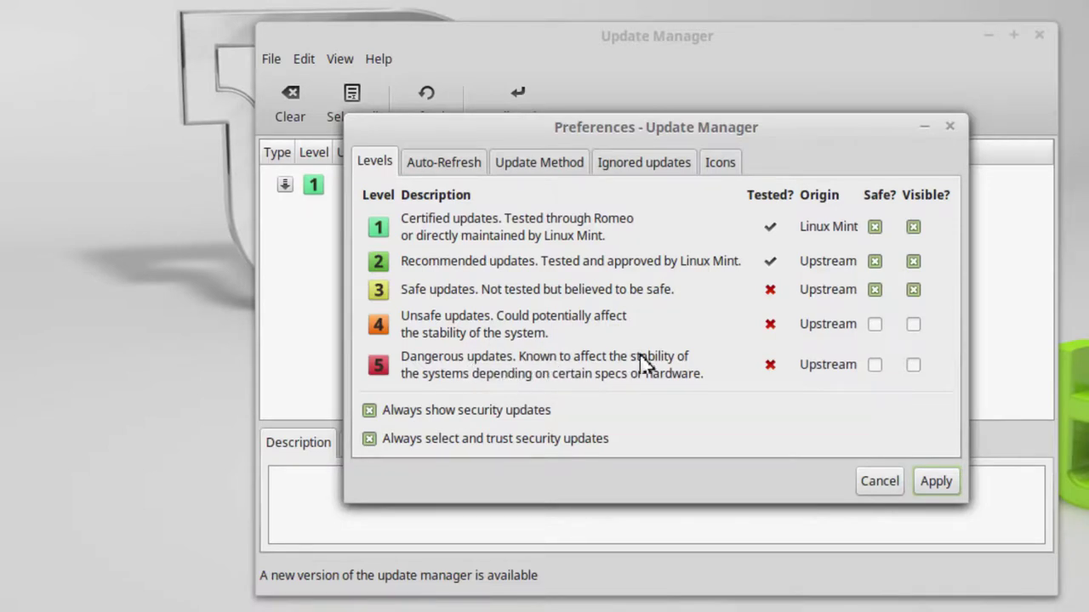
pyautogui.click(936, 482)
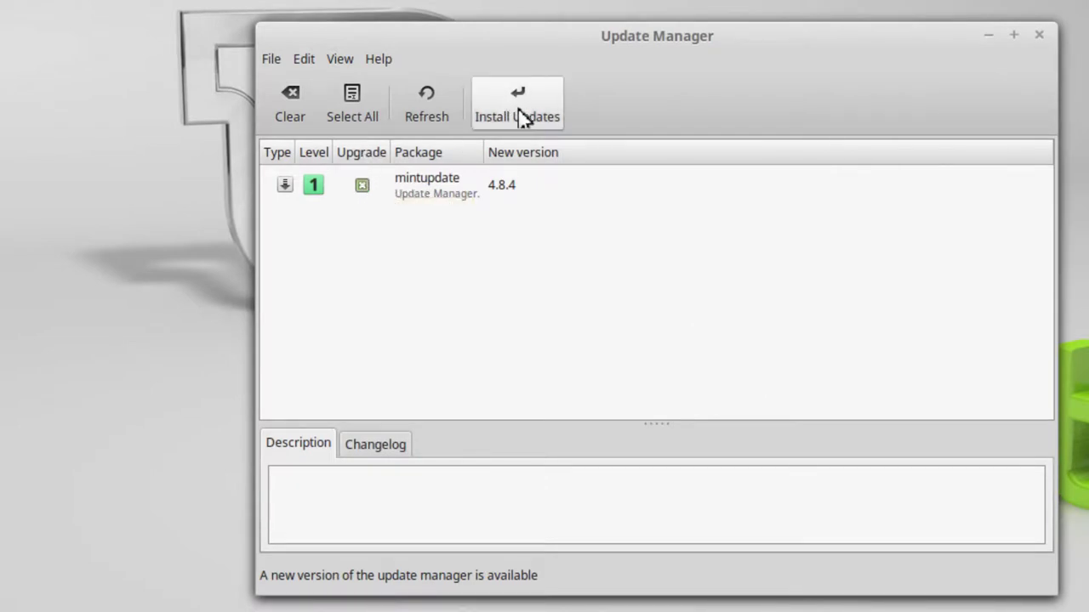
# Install the mintupdate 4.8.4 update with the additional python-configobj package, authenticating with the account password.
pyautogui.click(518, 109)
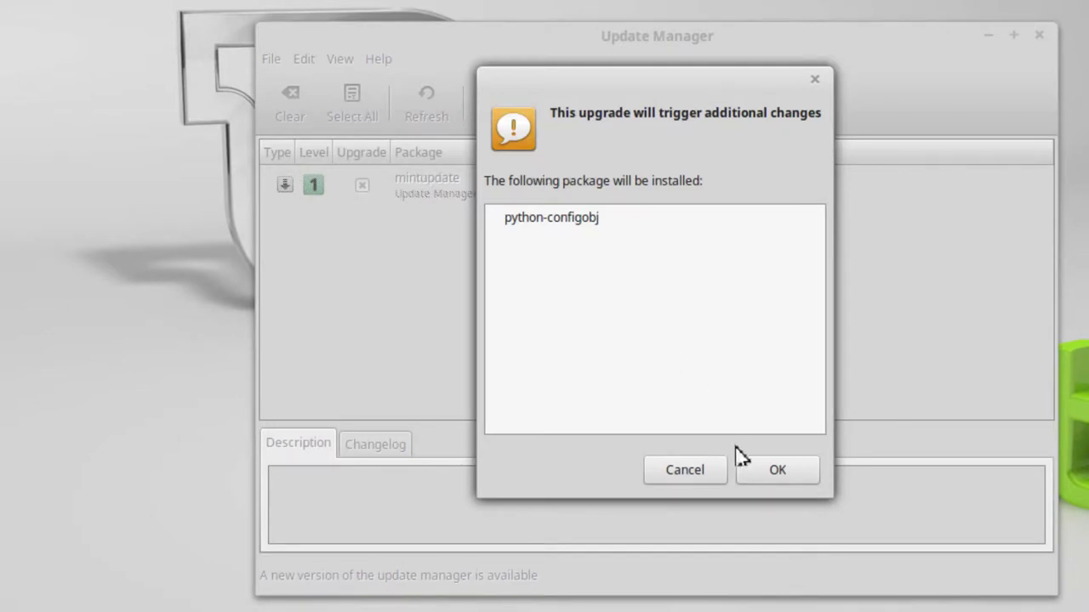
pyautogui.click(781, 470)
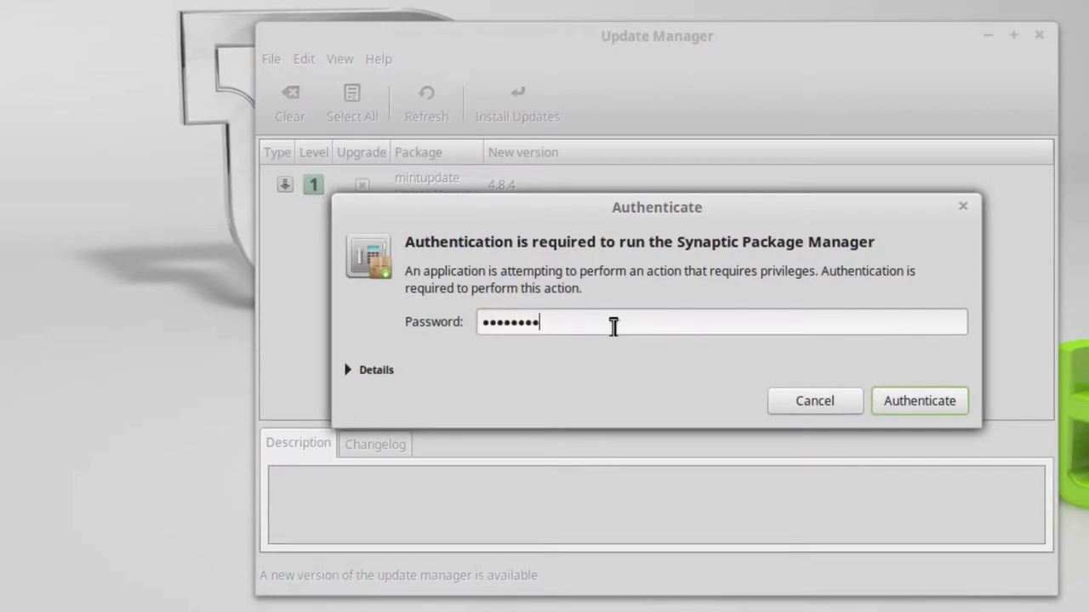
pyautogui.press('Return')
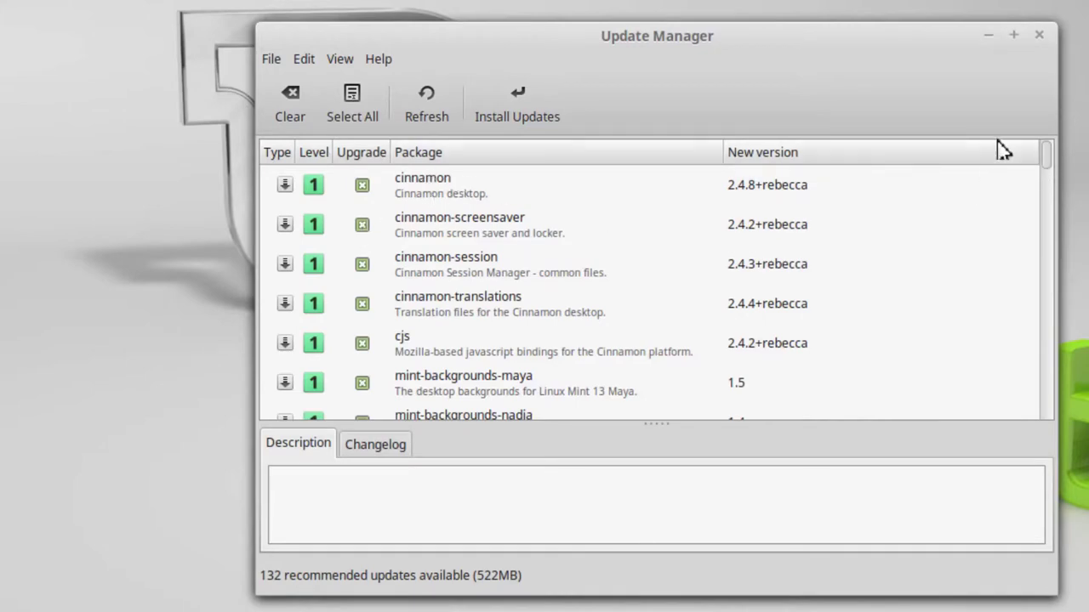
# Install all the recommended updates, accept the additional packages, authenticate with the account password, and close the Update Manager.
pyautogui.moveTo(1049, 158); pyautogui.dragTo(1066, 418)
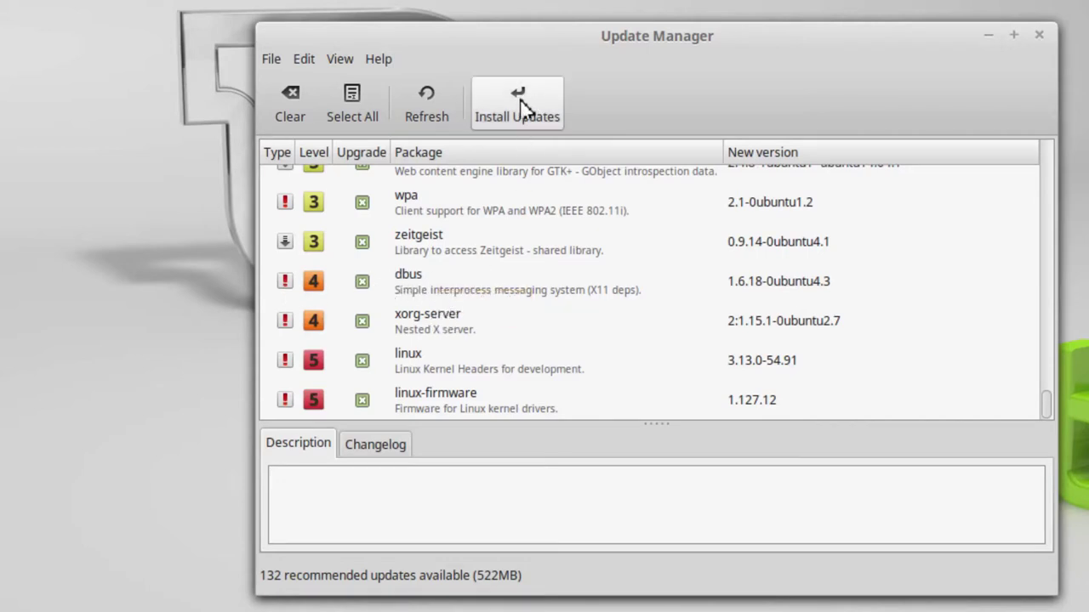
pyautogui.click(520, 99)
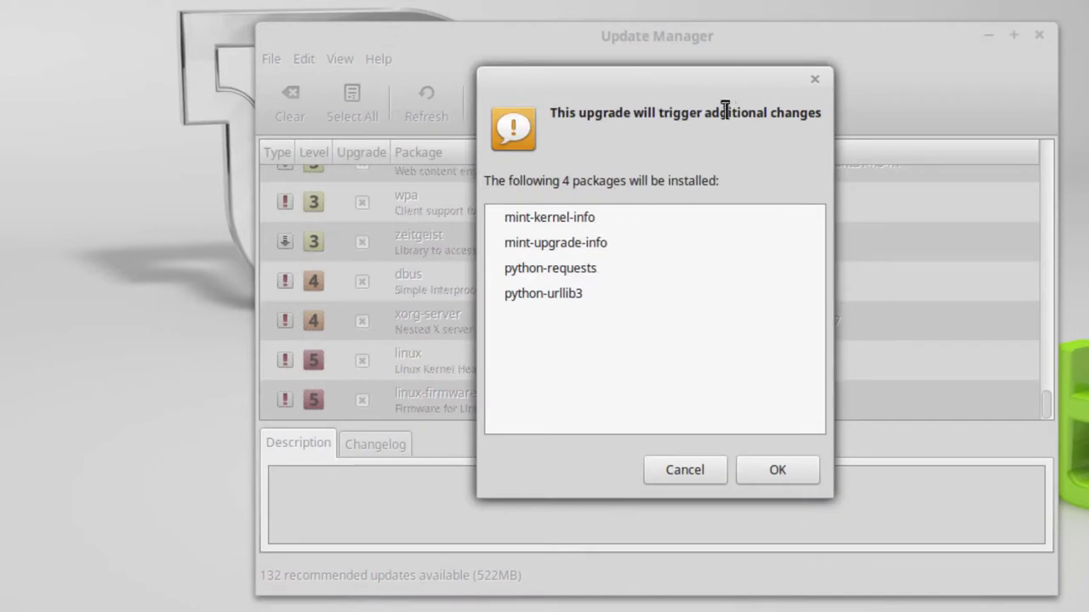
pyautogui.click(788, 473)
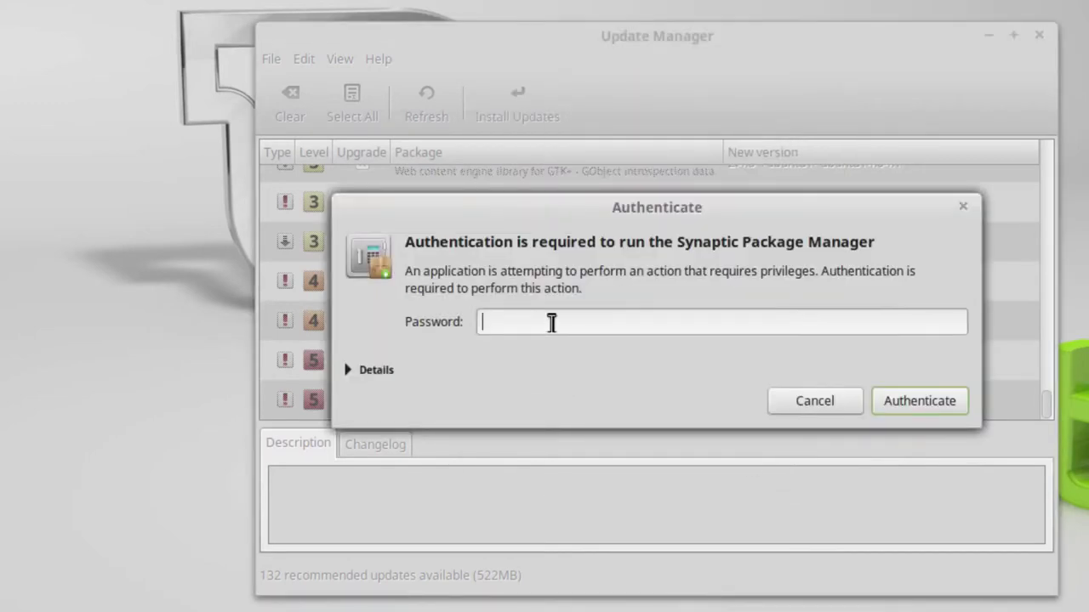
pyautogui.write('•••••••••')
pyautogui.click(890, 411)
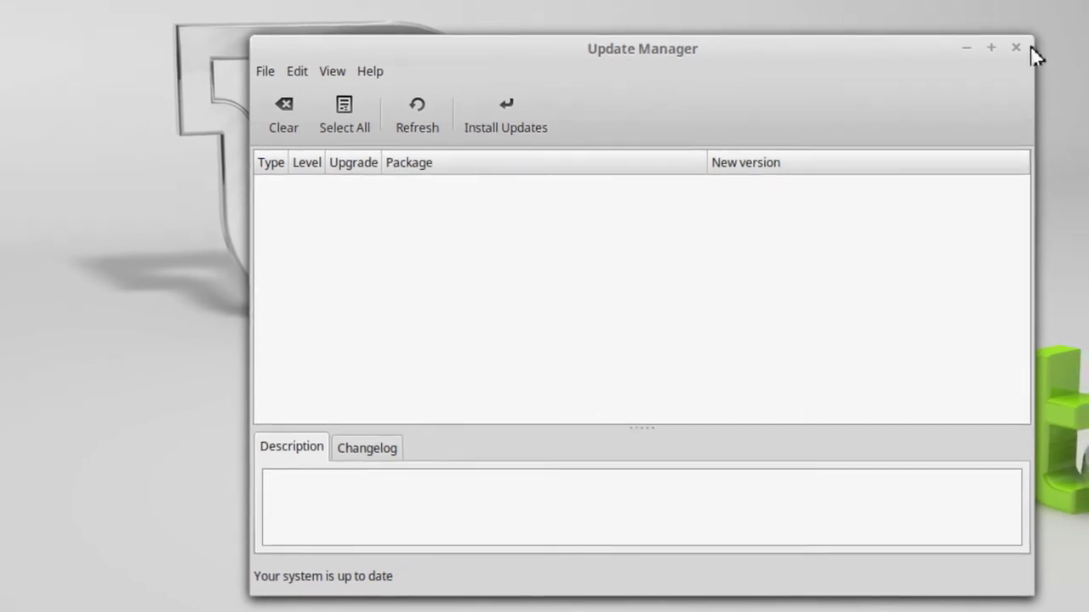
pyautogui.click(991, 63)
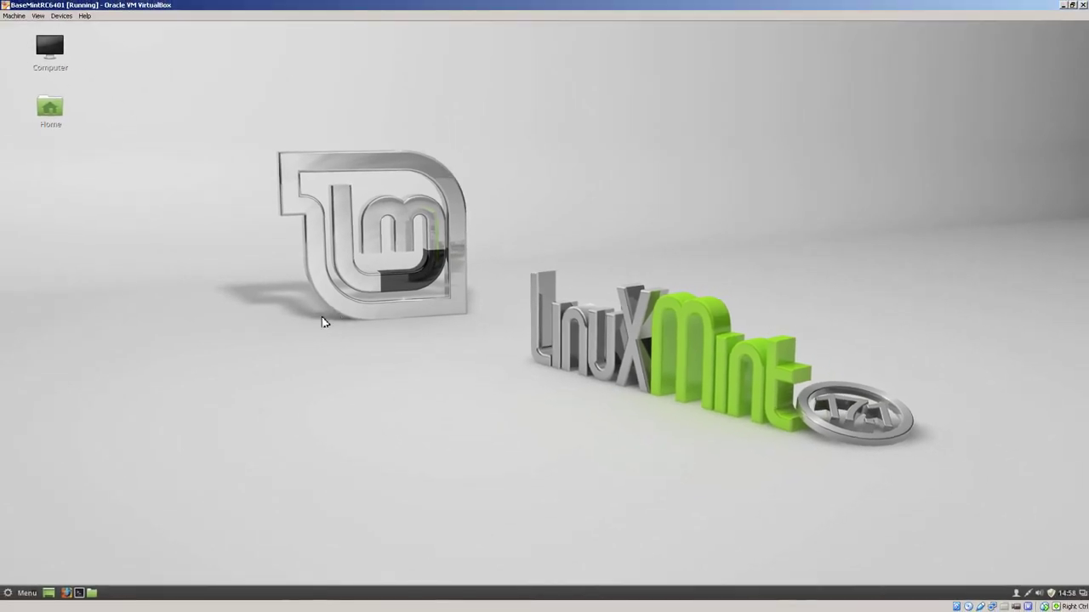
# Open the Linux Mint application menu.
pyautogui.click(32, 594)
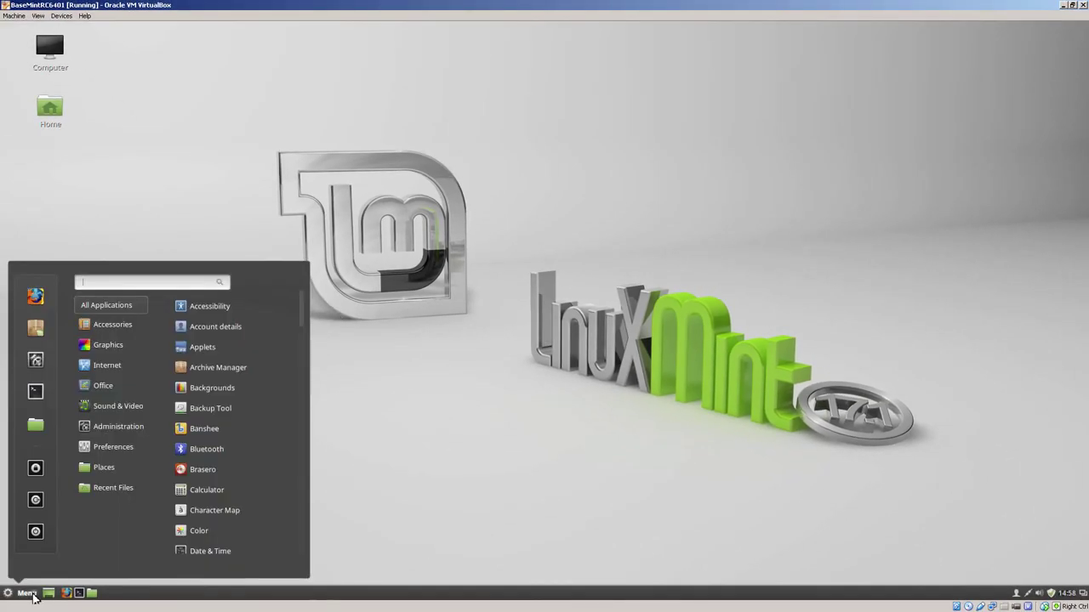